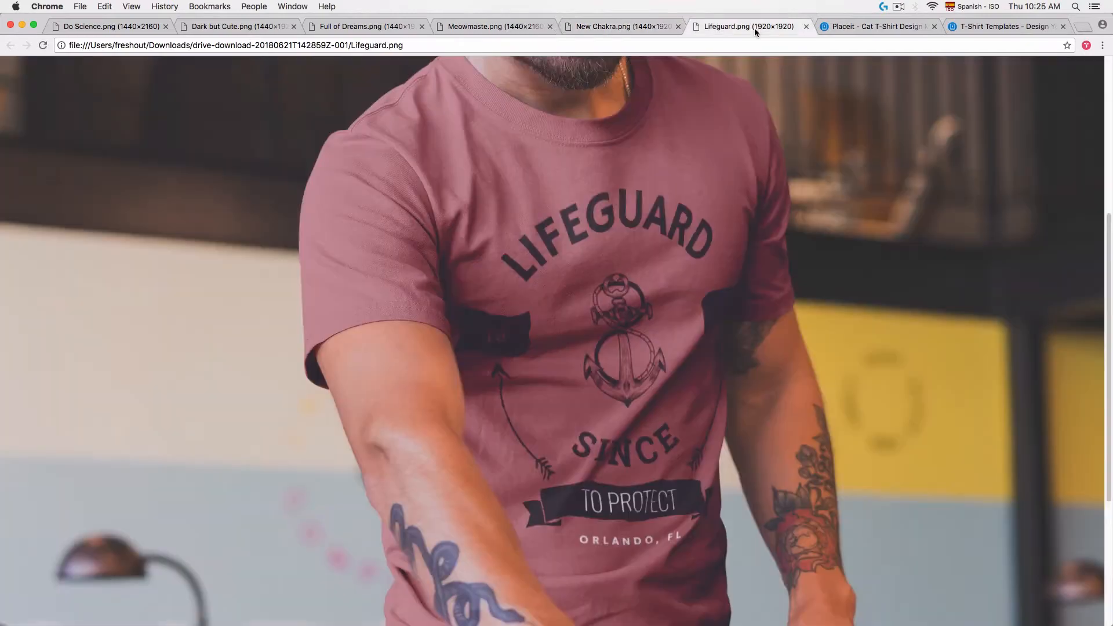
Step: Switch to the open Cat T-Shirt Design Maker and replace the first text line with "fdfsdfs"
click(873, 28)
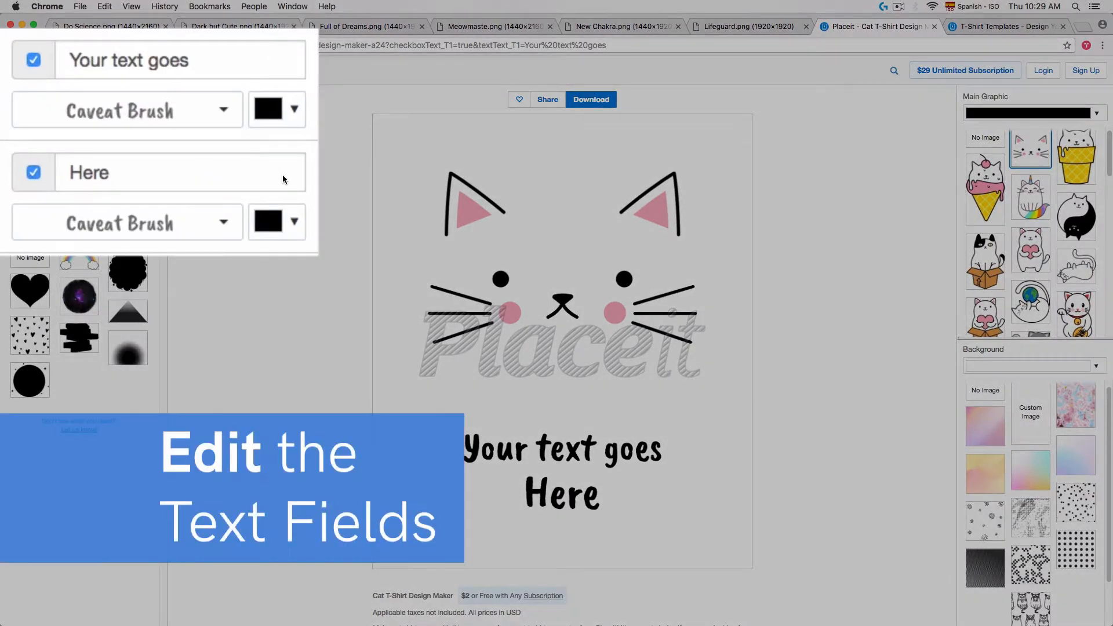
click(203, 70)
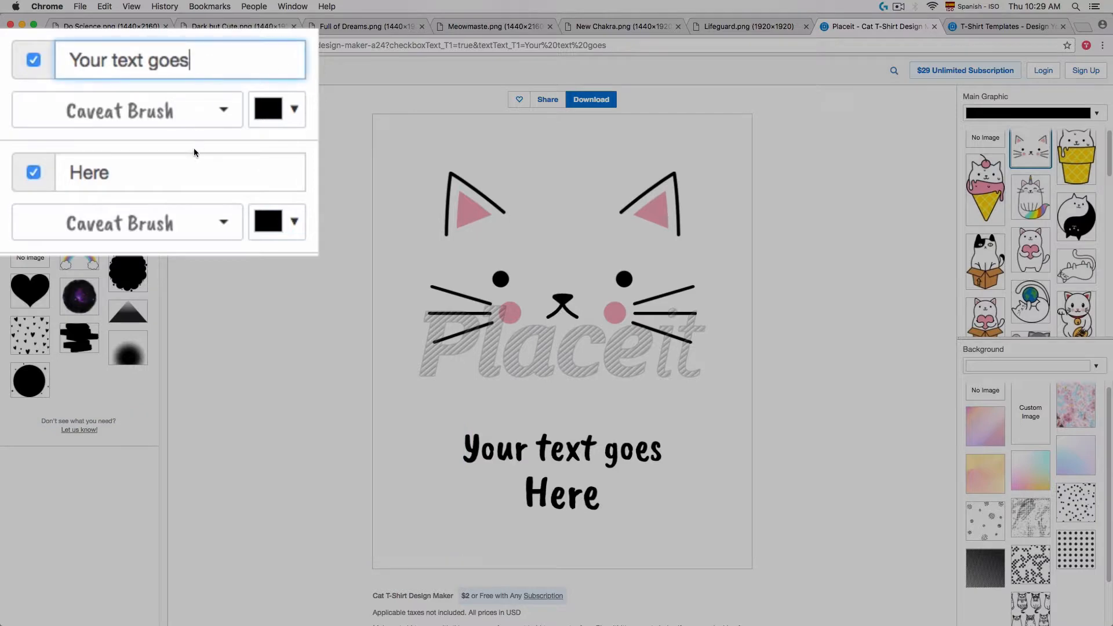
click(193, 177)
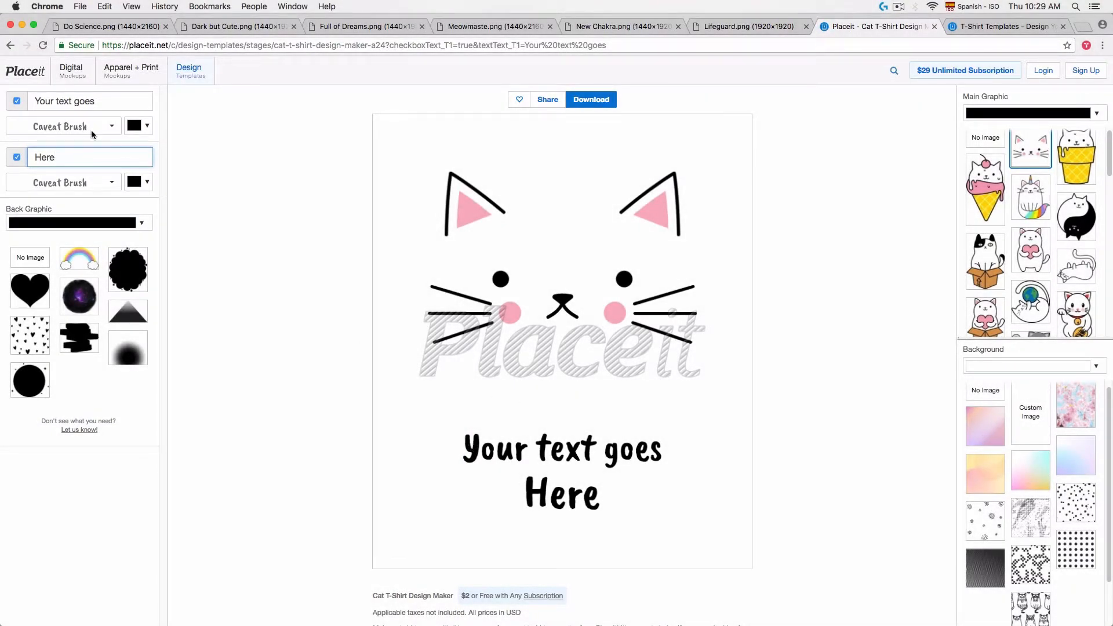
drag(108, 104, 32, 99)
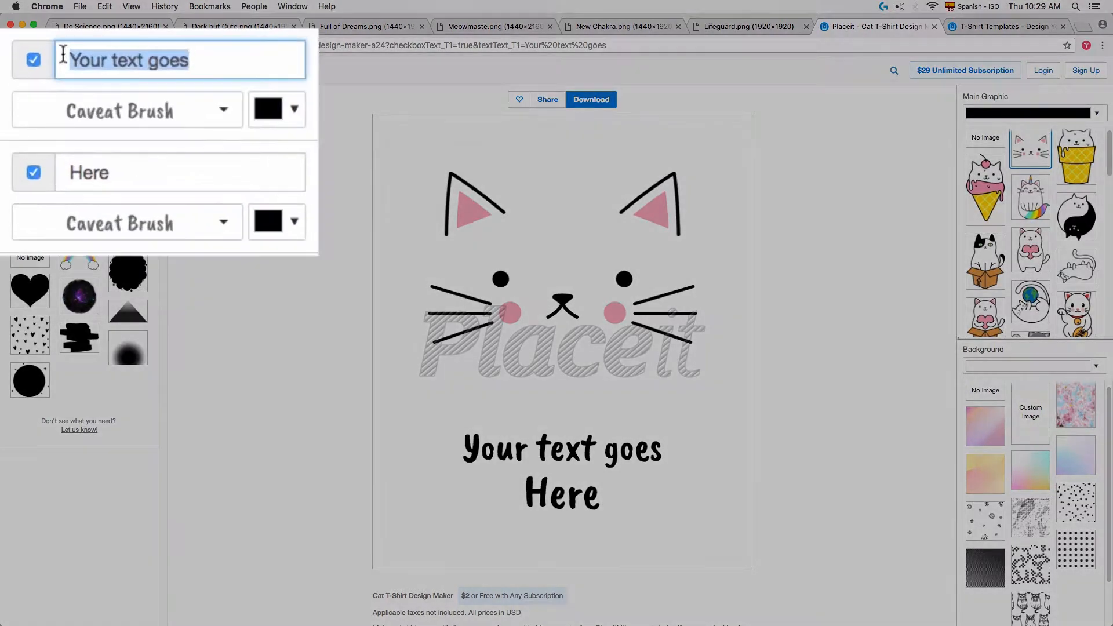
text(ddfdsf)
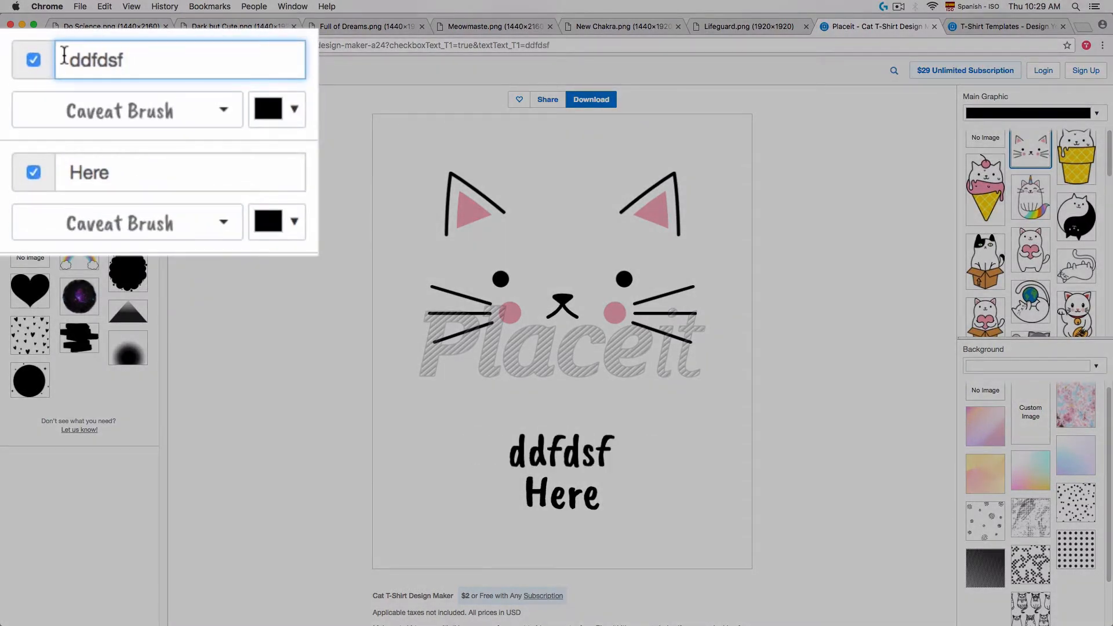
drag(142, 61, 15, 55)
text(fdfsdfs)
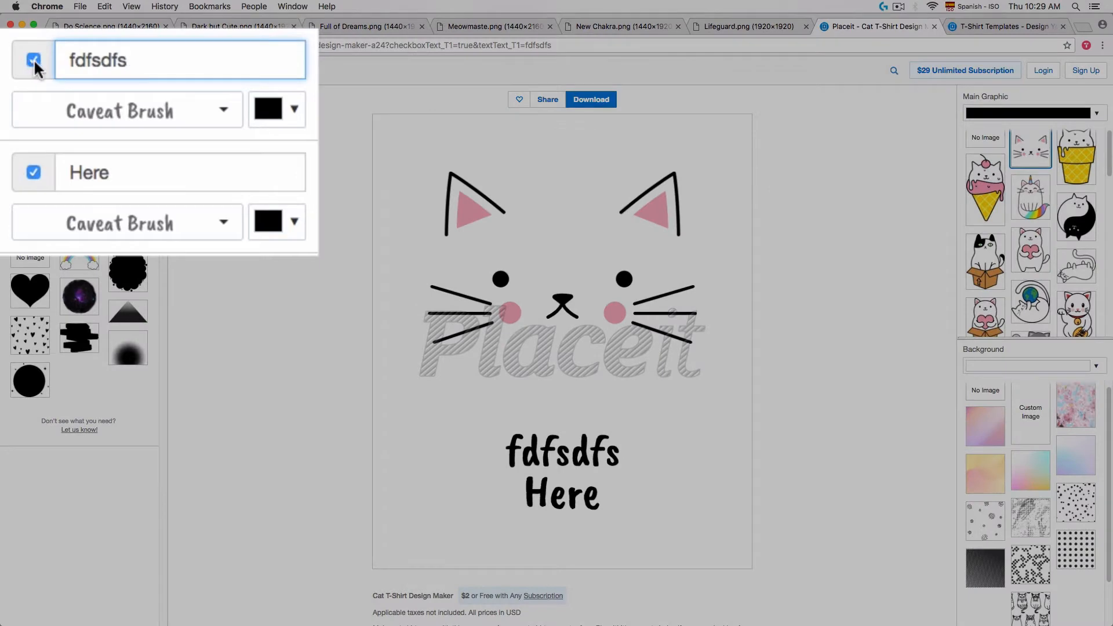
Step: Turn the first text line off and back on, and set its font to Lemon Bird
click(34, 58)
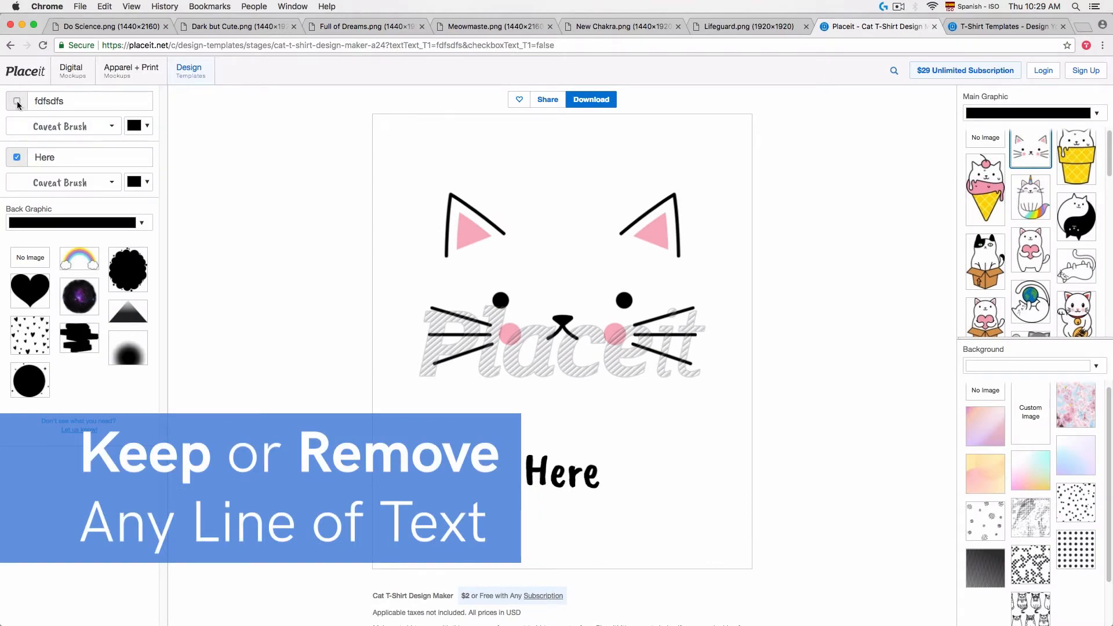
click(17, 104)
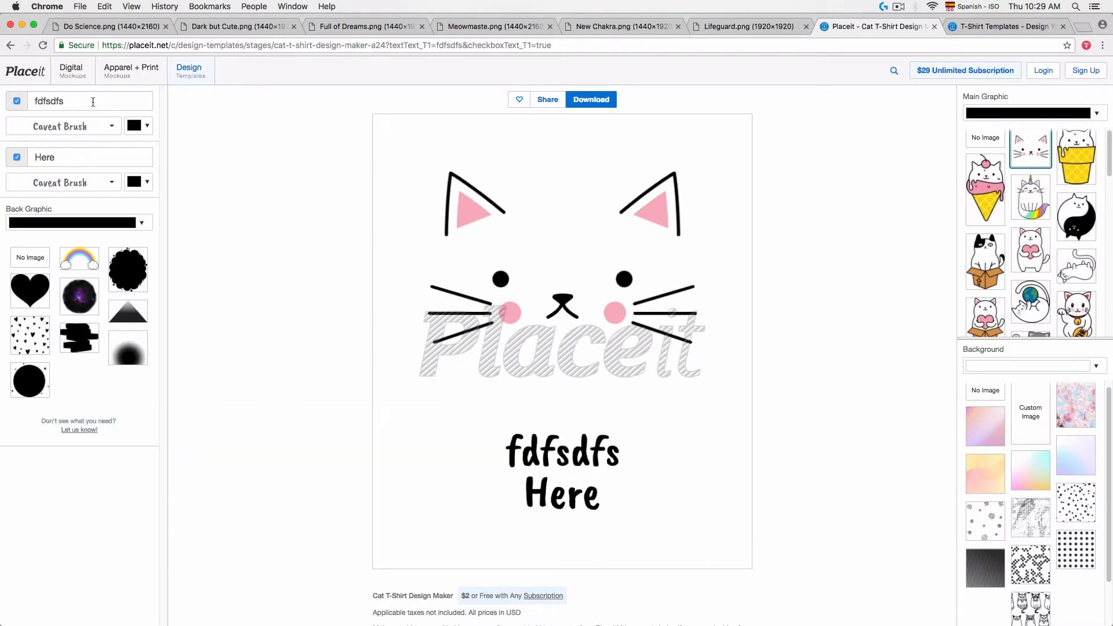
double_click(93, 102)
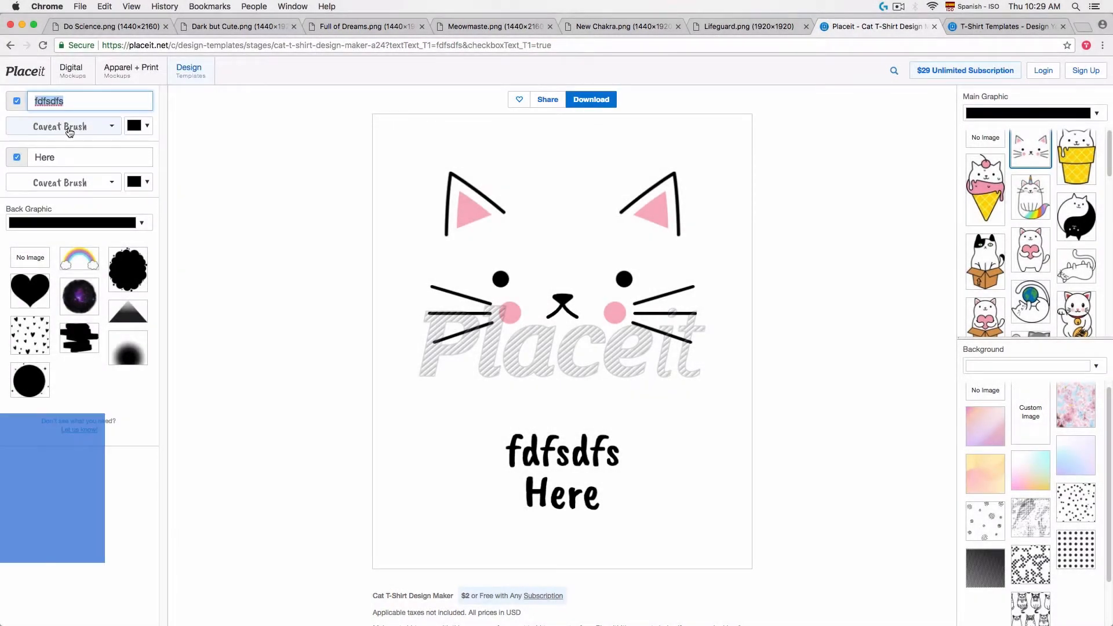
click(70, 128)
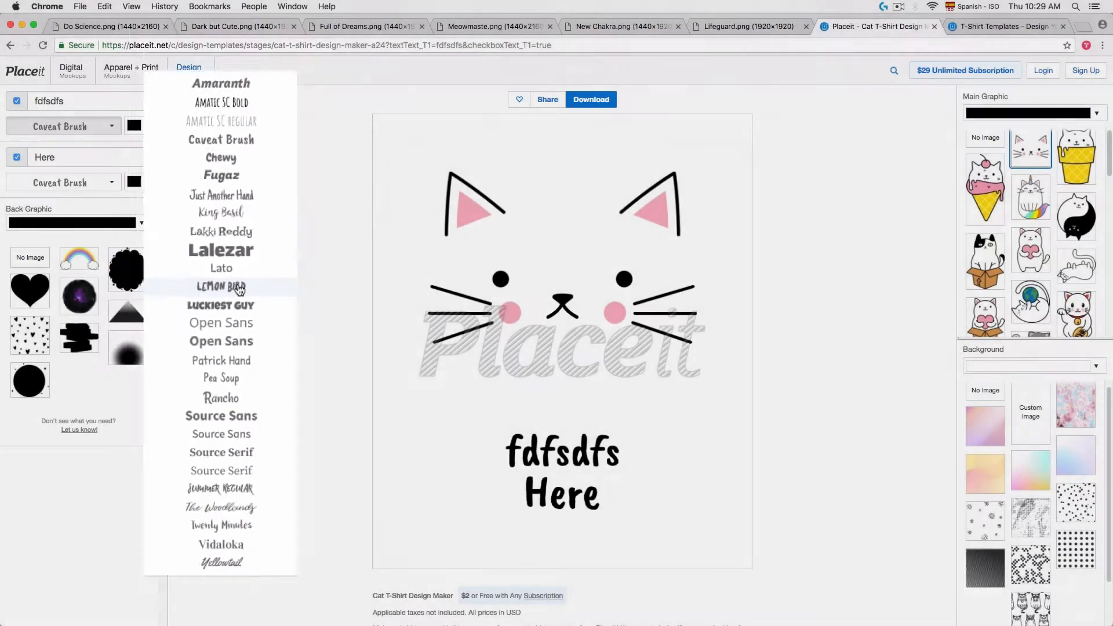
click(217, 288)
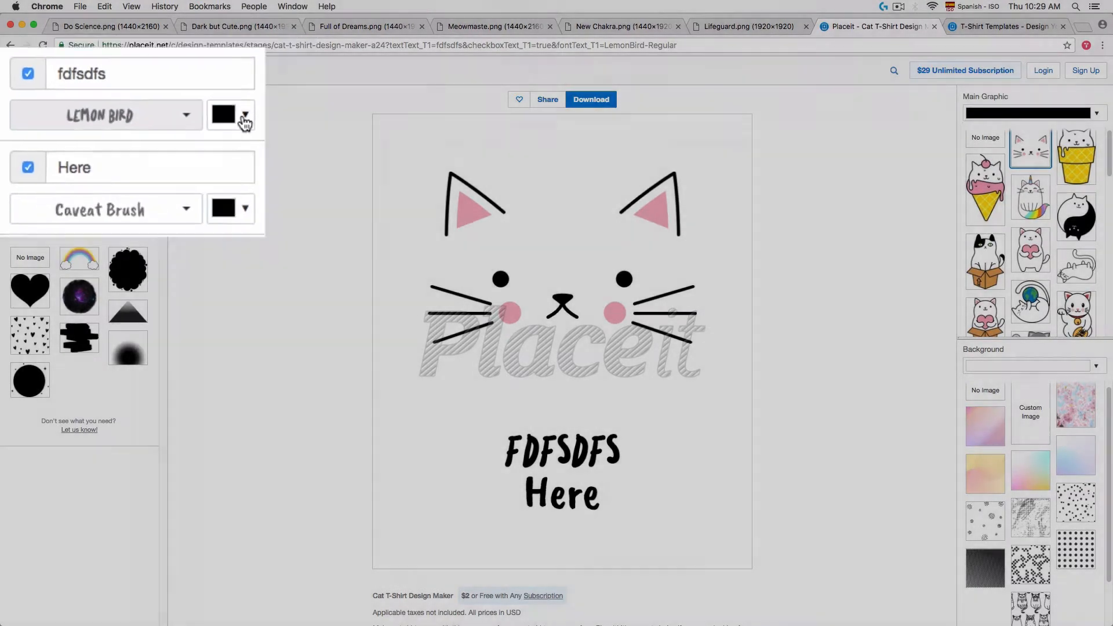
Step: Recolor the first text line to the custom green #95d823, and set it back to black
click(146, 126)
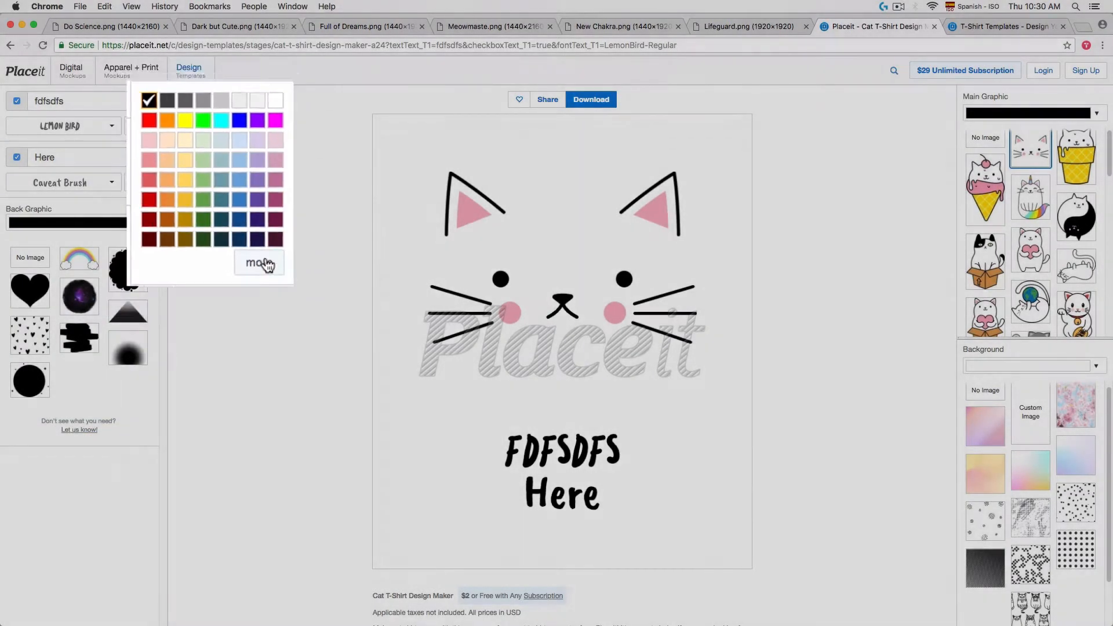
click(261, 262)
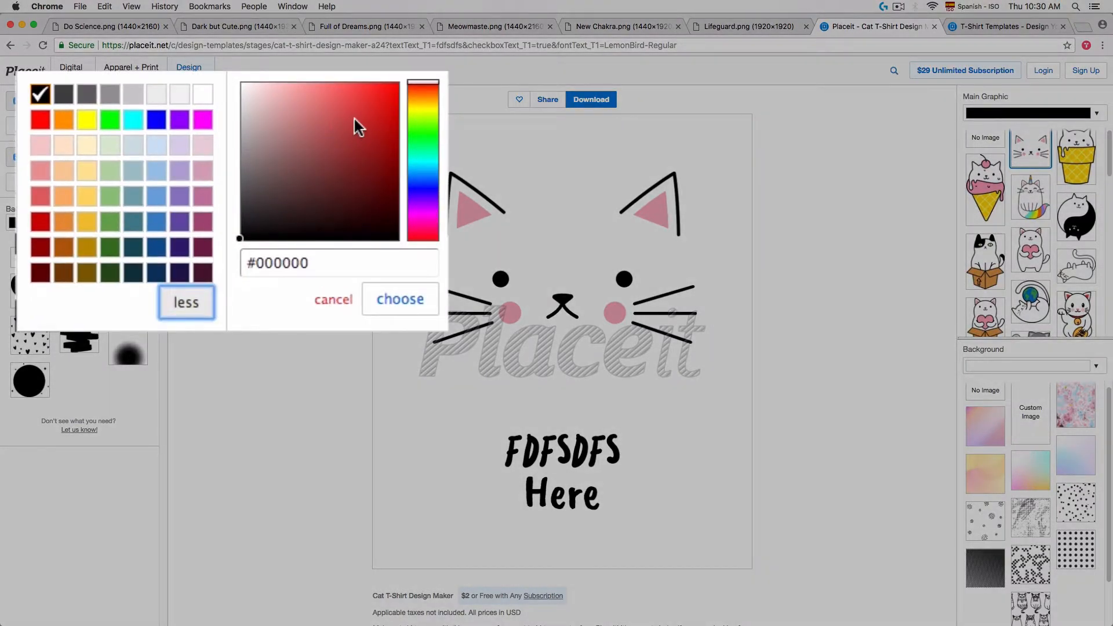
mouse_move(355, 117)
mouse_down()
mouse_move(365, 116)
mouse_move(300, 114)
mouse_move(354, 125)
mouse_up()
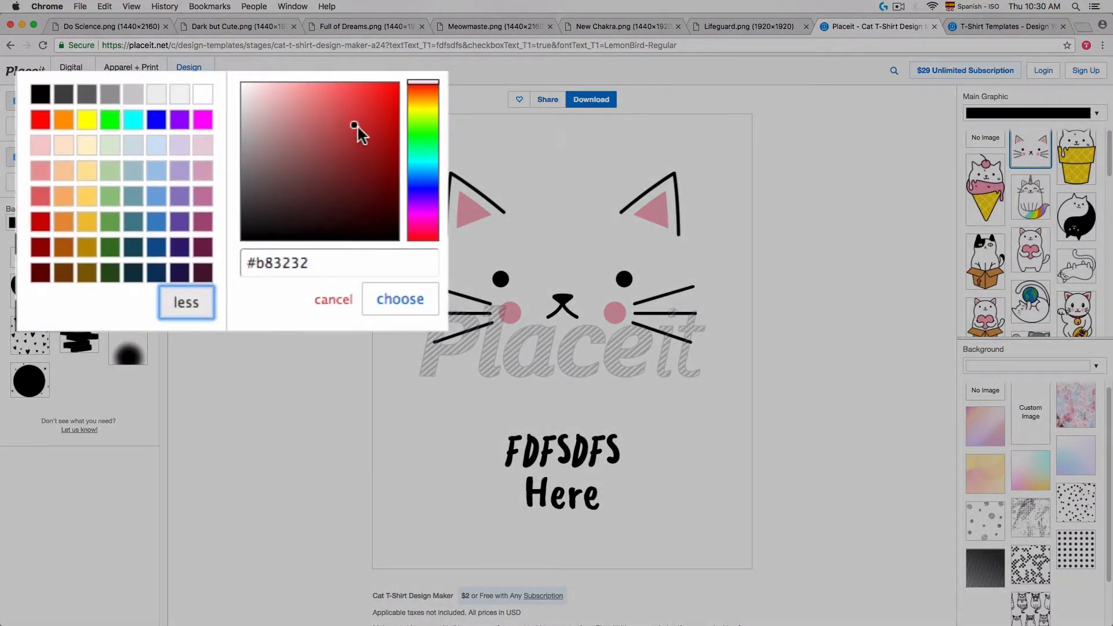
drag(417, 86, 419, 118)
drag(320, 261, 234, 273)
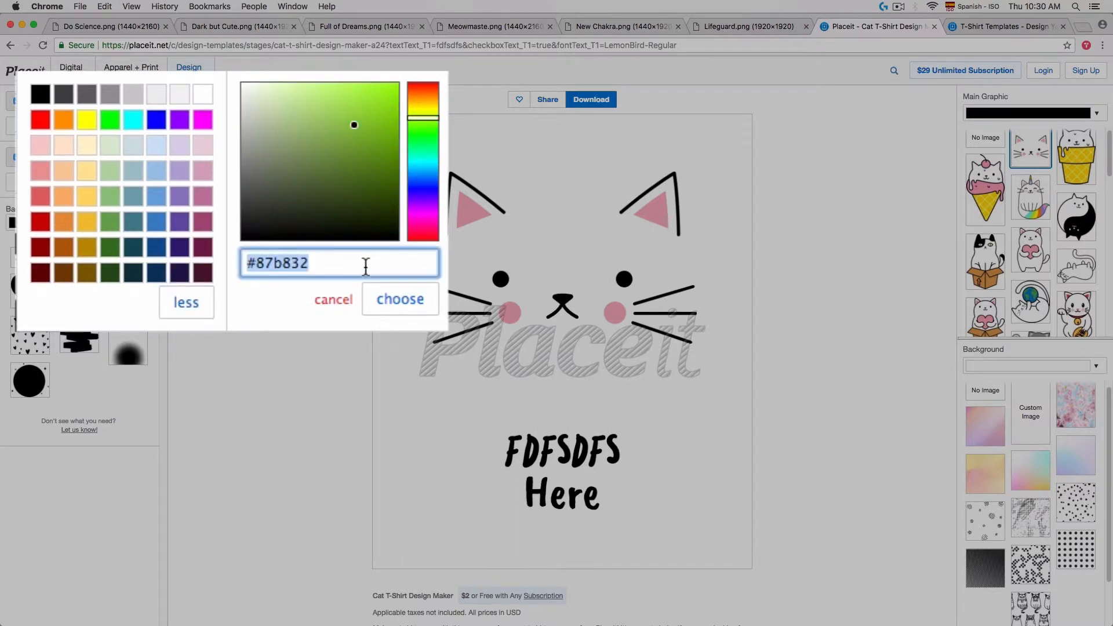
click(368, 106)
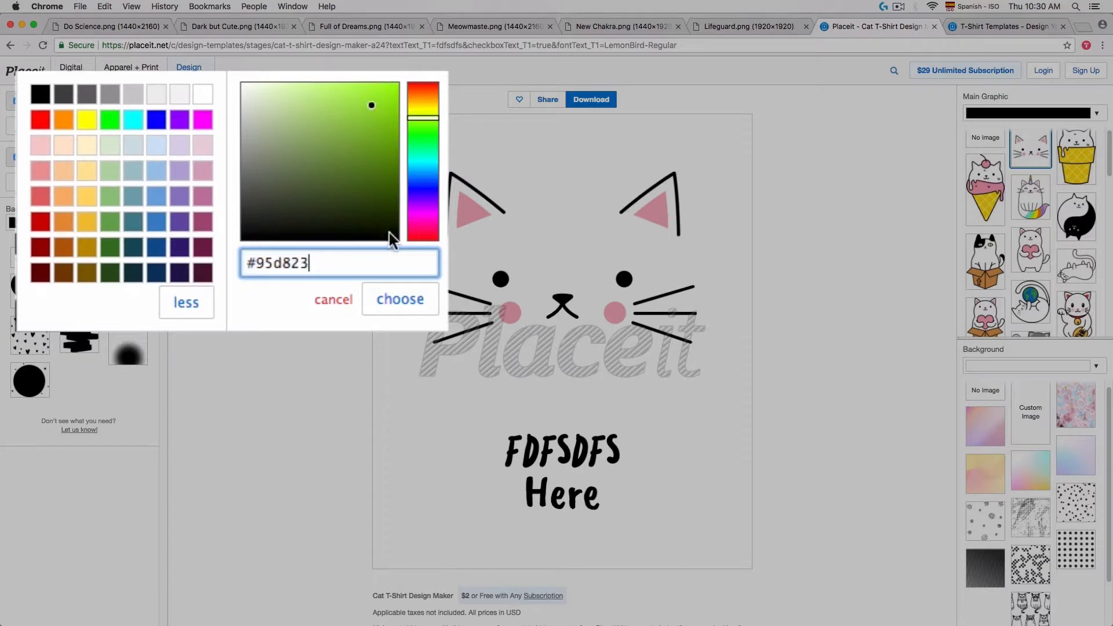
click(400, 299)
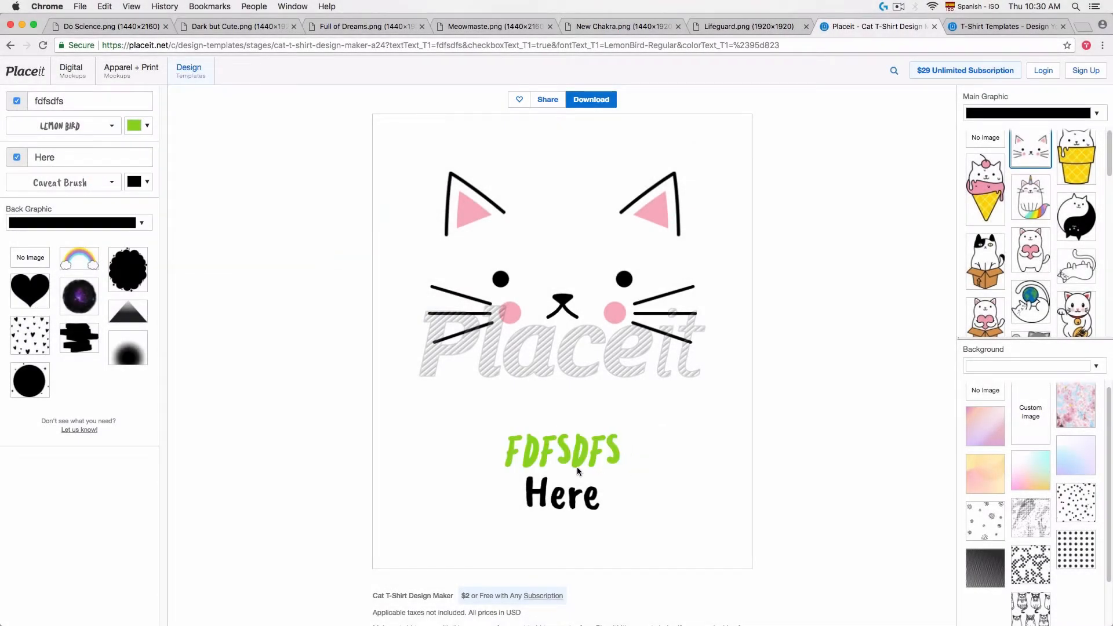
click(148, 128)
click(174, 136)
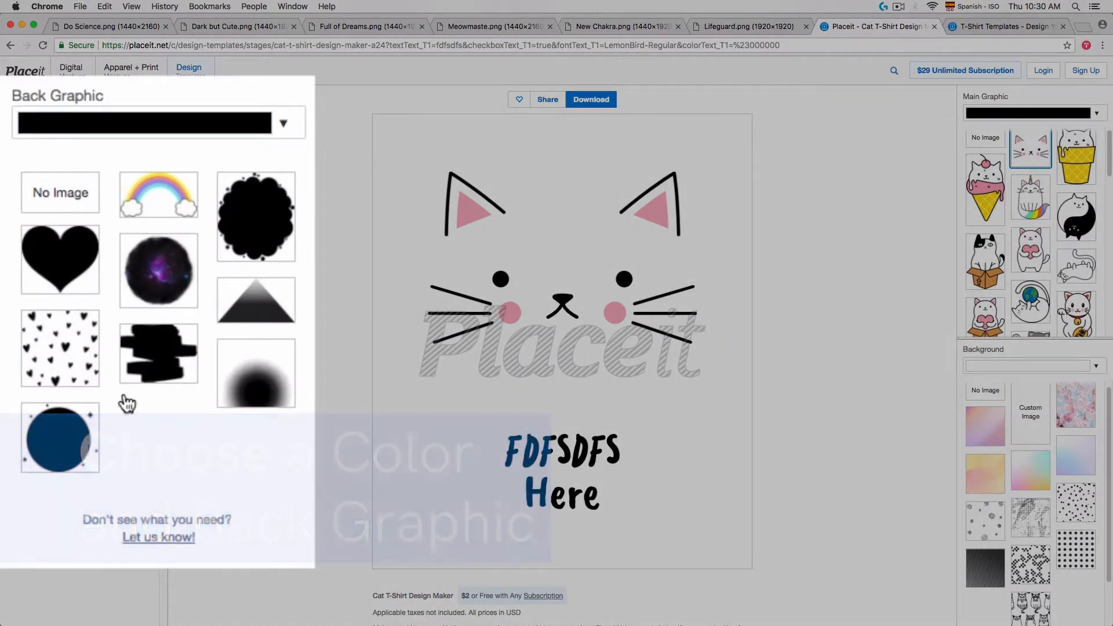
Step: Try the heart and galaxy back graphics, and settle on the circle with sparkles colored light yellow
click(60, 259)
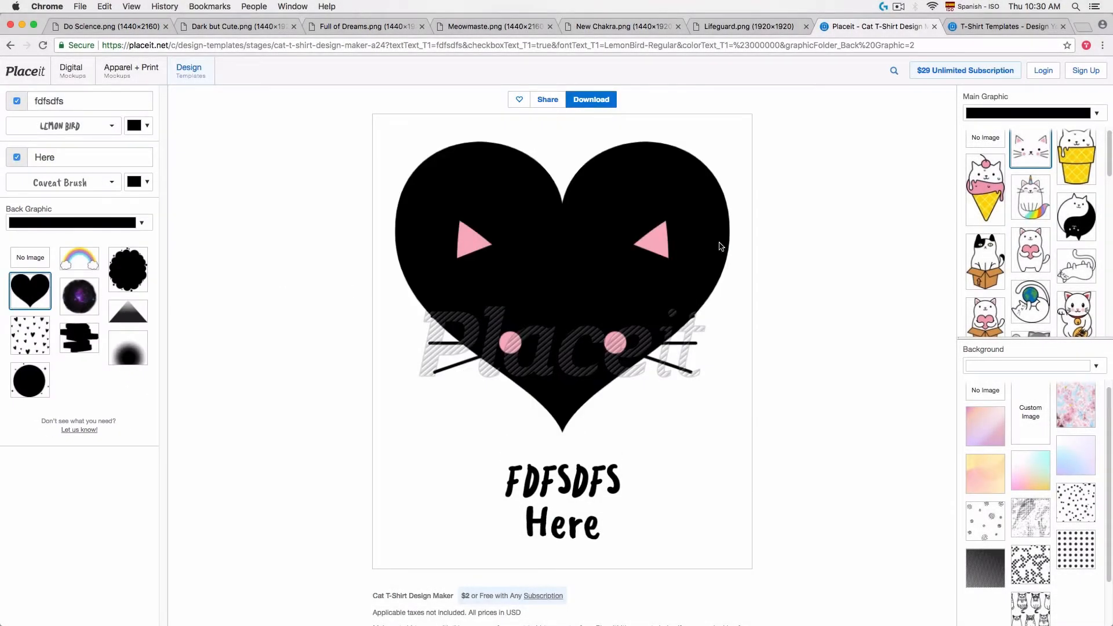
click(79, 296)
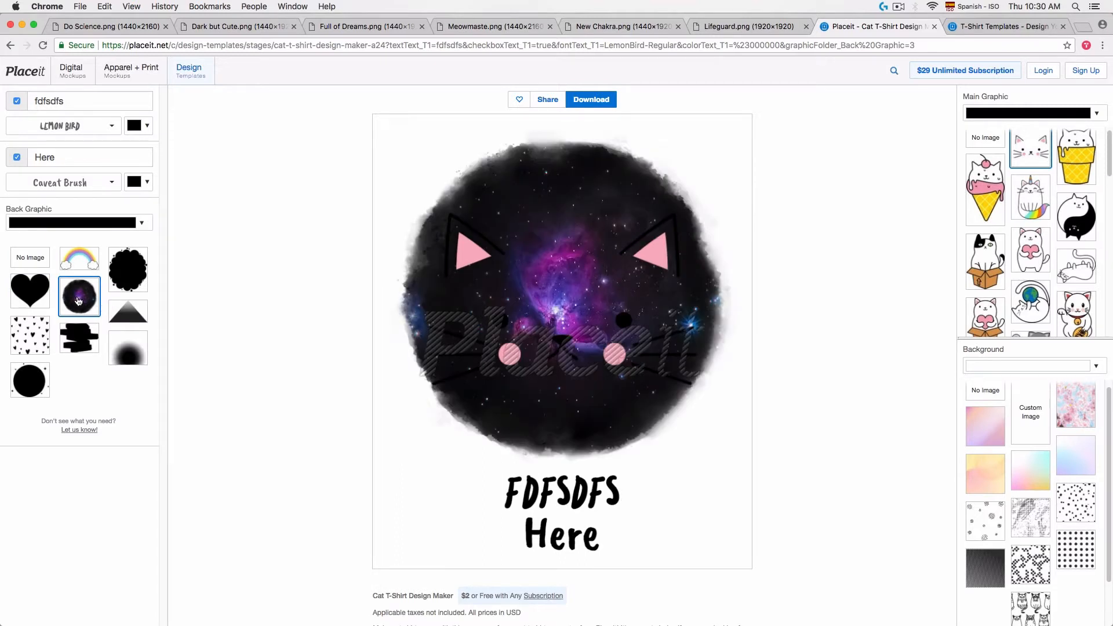
click(27, 383)
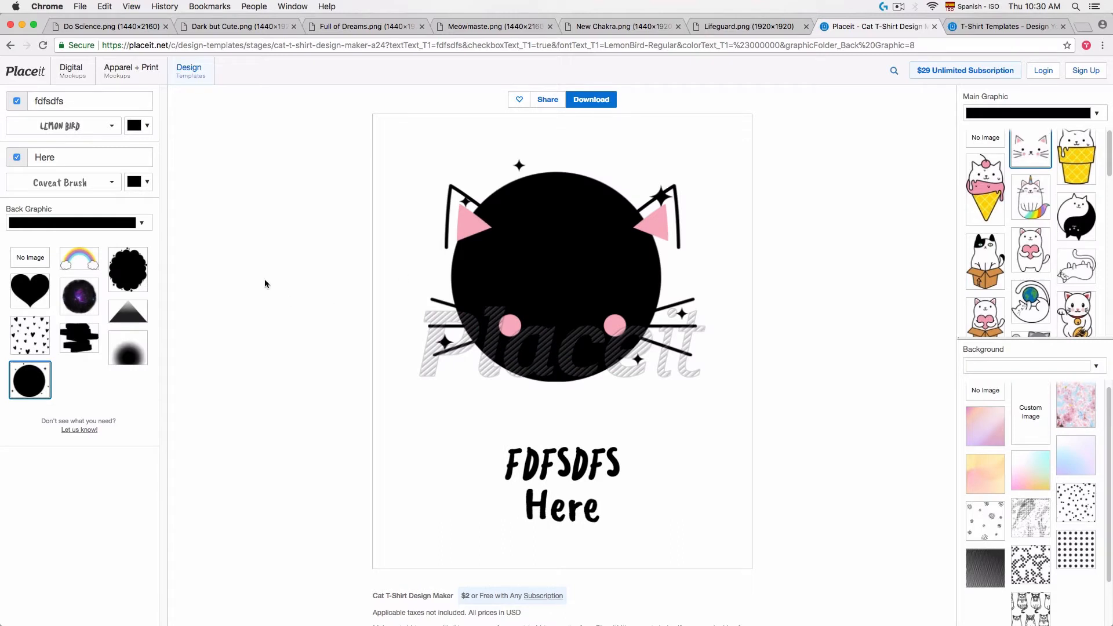
click(107, 226)
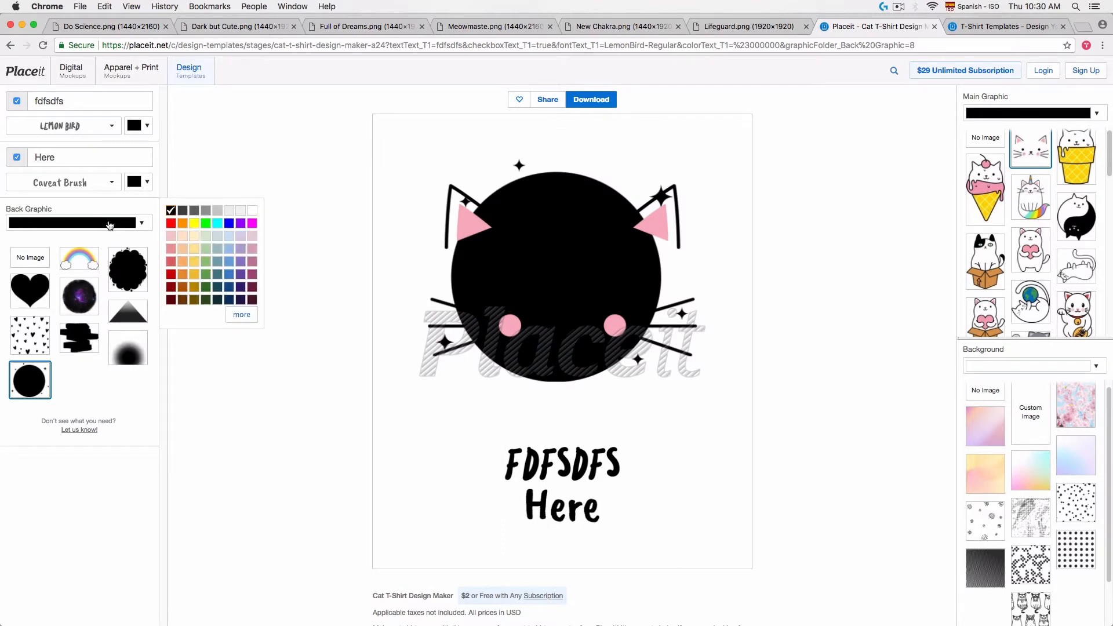
click(195, 250)
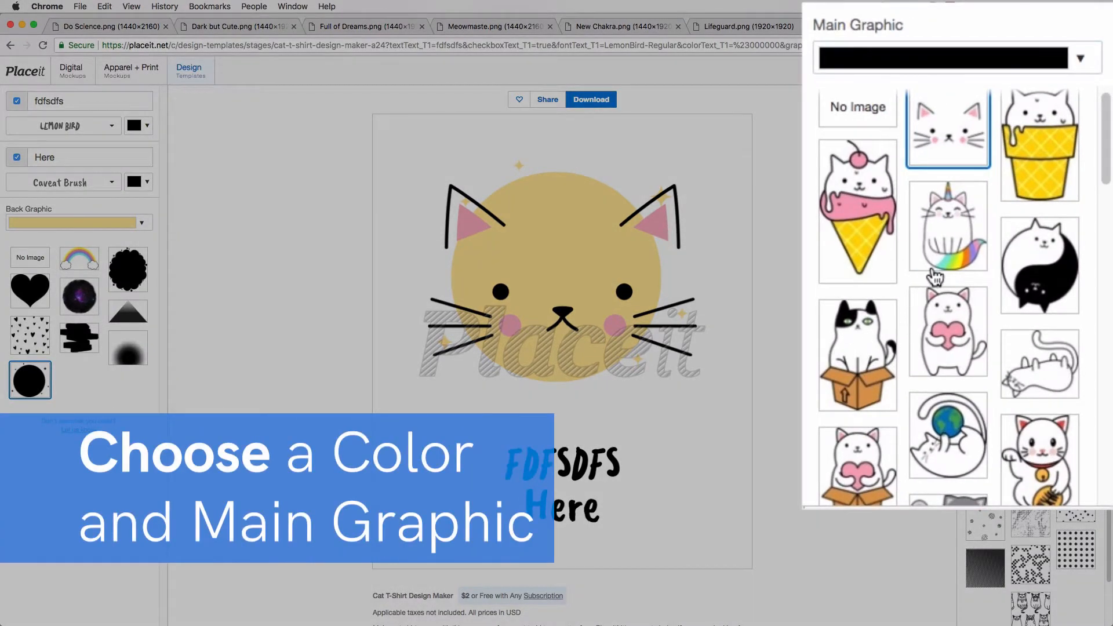
Step: Choose the cat meditating on a yoga mat as the main graphic
scroll(979, 242, down, 1)
scroll(979, 242, down, 10)
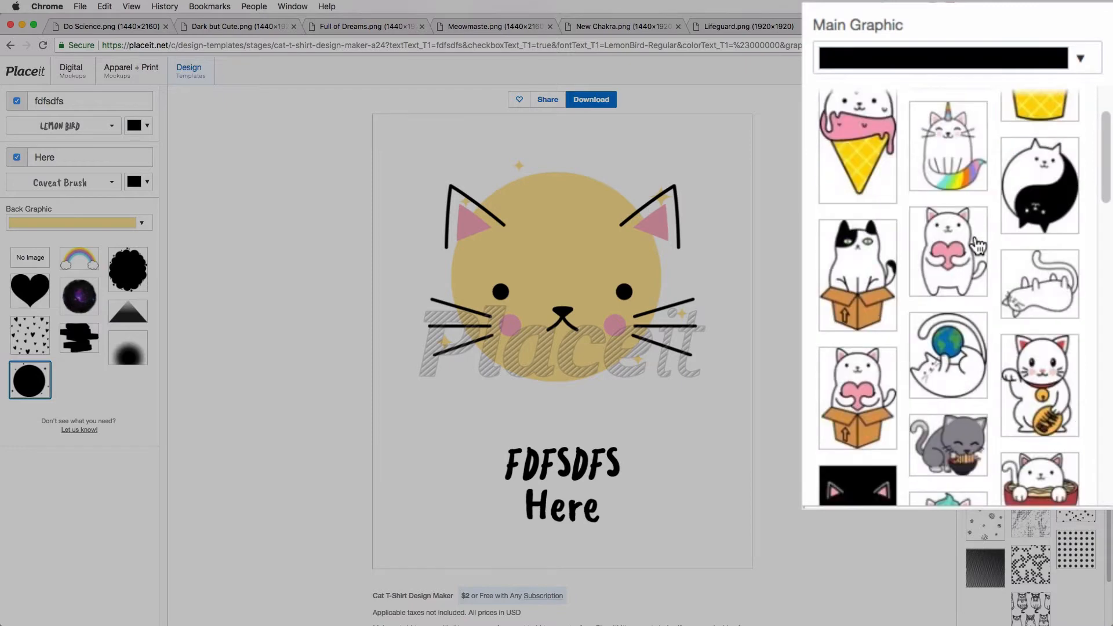
scroll(973, 247, down, 13)
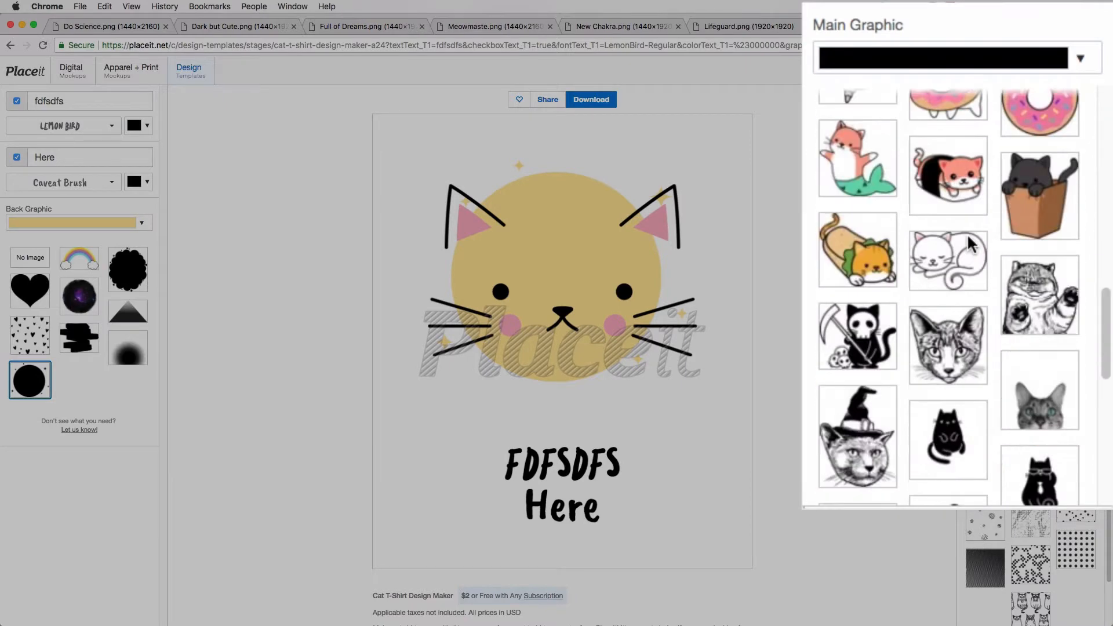
scroll(978, 243, up, 9)
scroll(978, 244, up, 4)
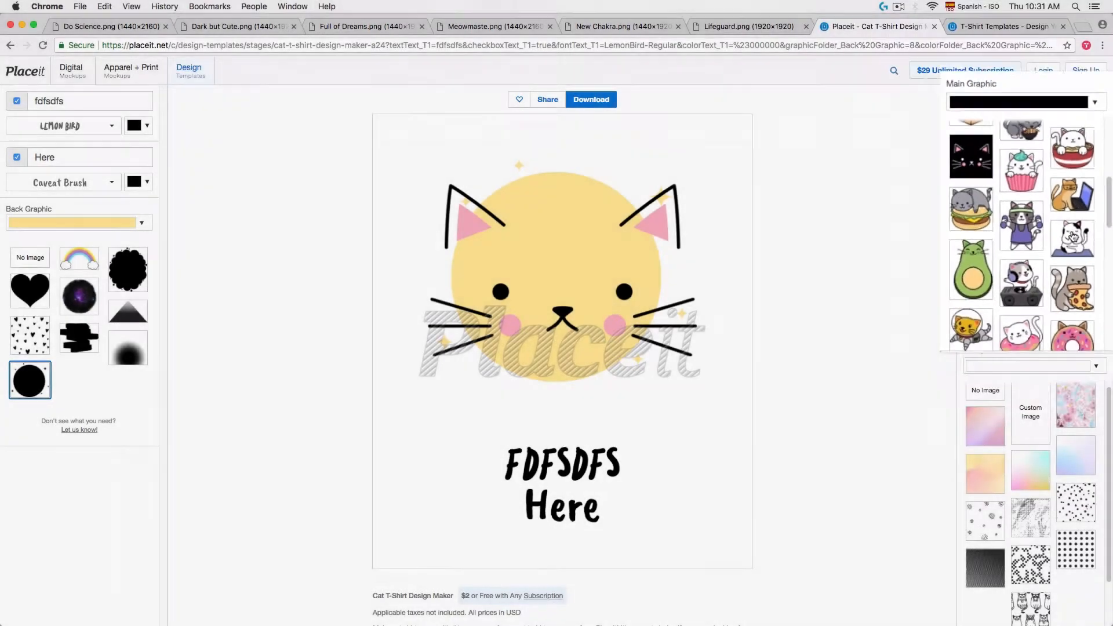
click(1036, 290)
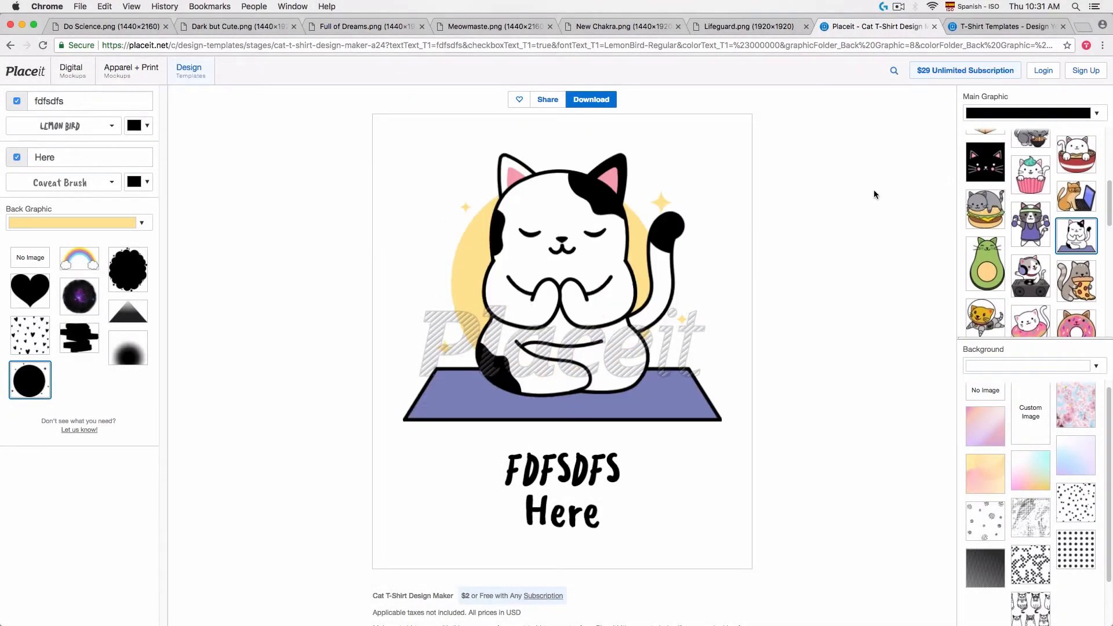
Step: Try a magenta color on the main graphic, and settle on the dark maroon shade below it in the palette
click(1003, 114)
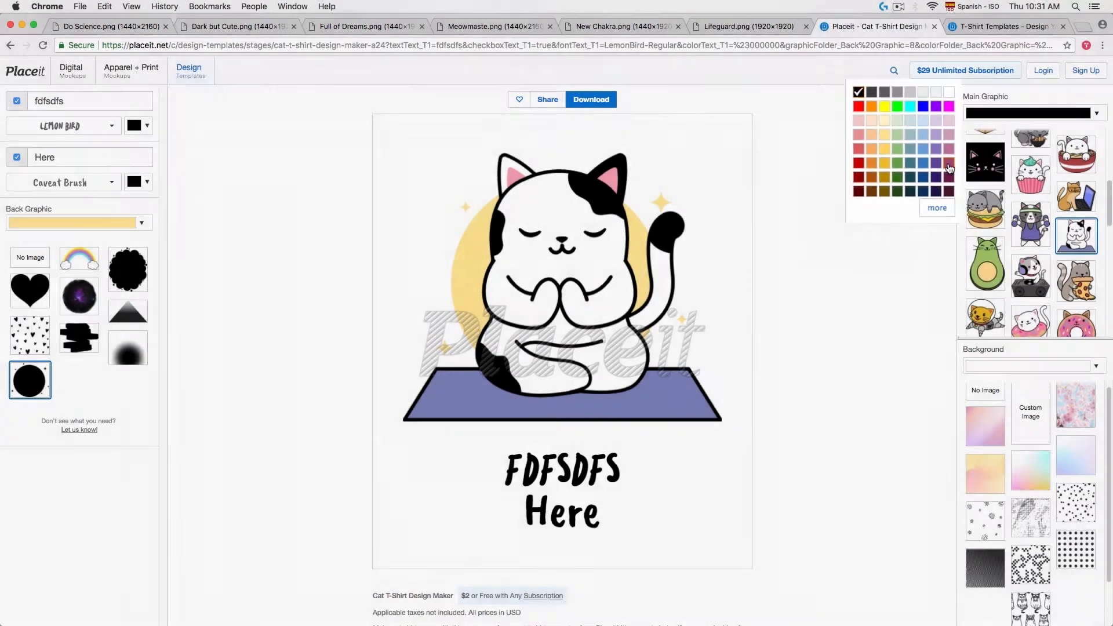
click(943, 163)
click(983, 116)
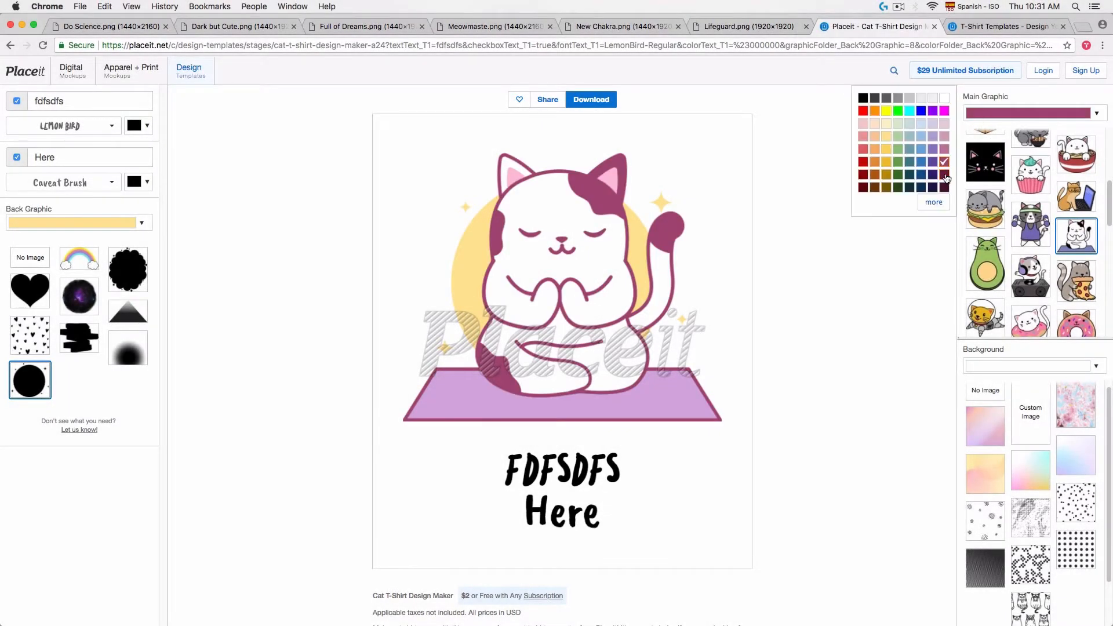
click(944, 175)
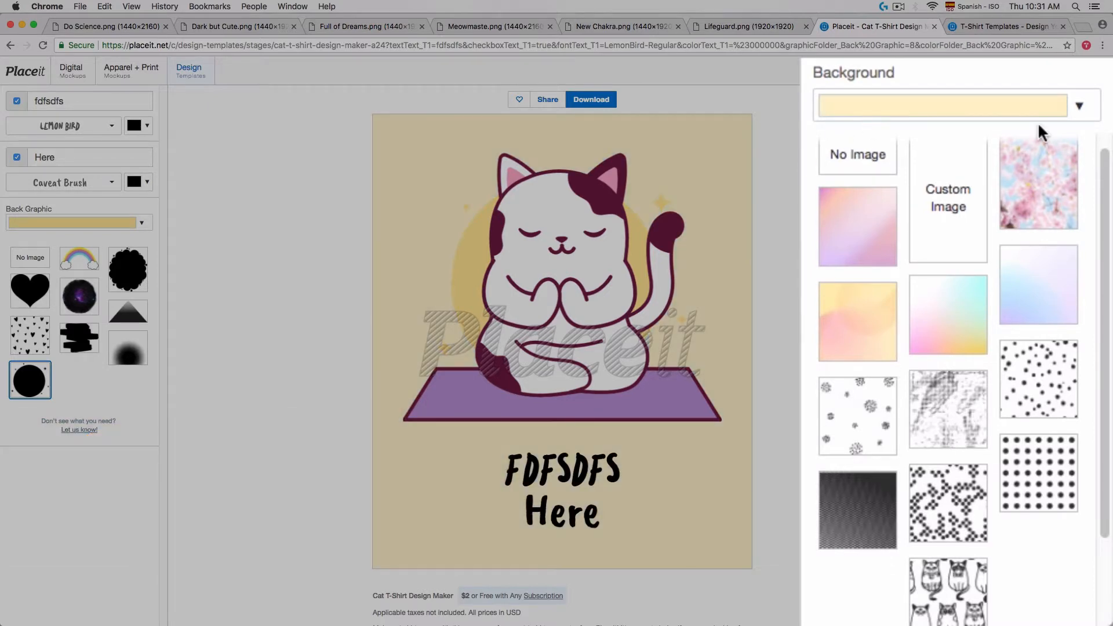
Step: Try the pink-purple gradient, the multicolor pastel gradient and the scattered-circles pattern as the design's background
scroll(1005, 385, up, 1)
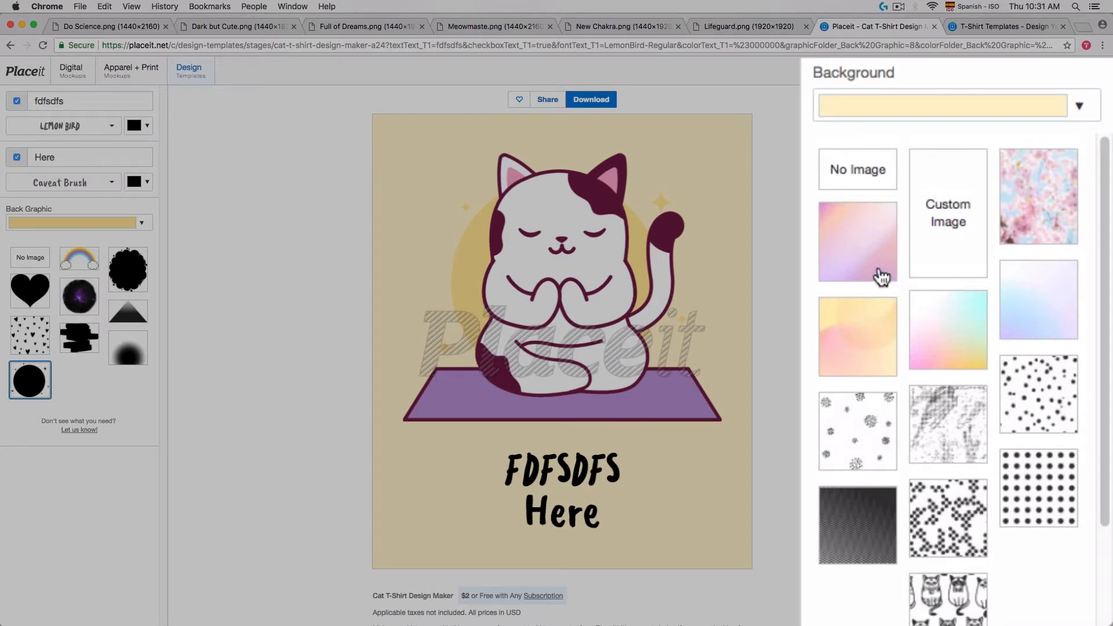
click(862, 277)
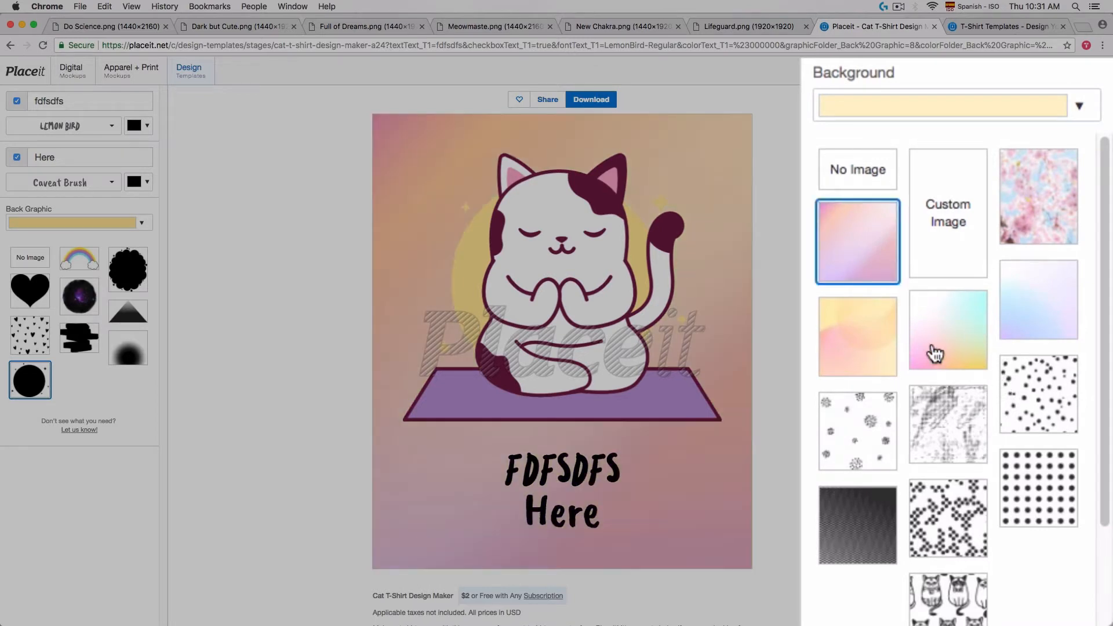
click(935, 352)
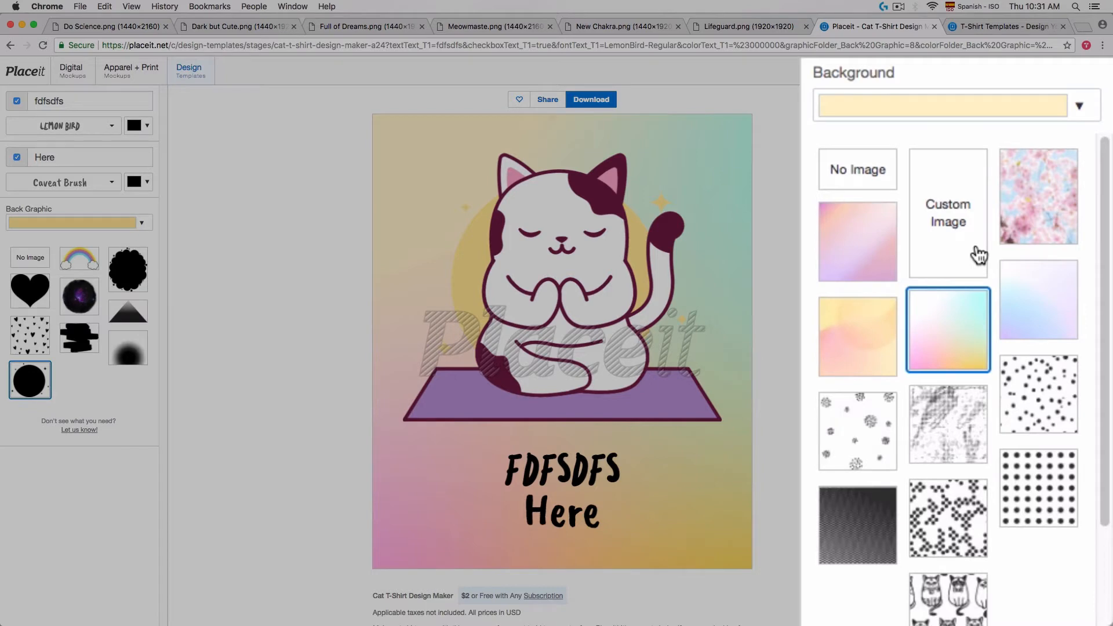
scroll(980, 255, down, 3)
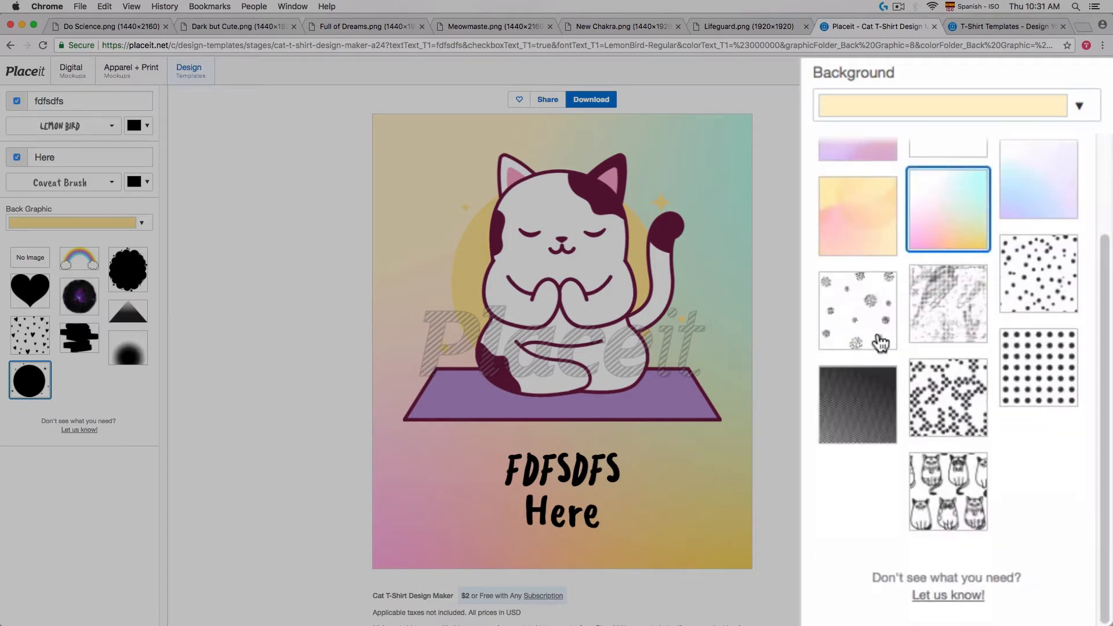
click(840, 317)
scroll(1016, 376, up, 3)
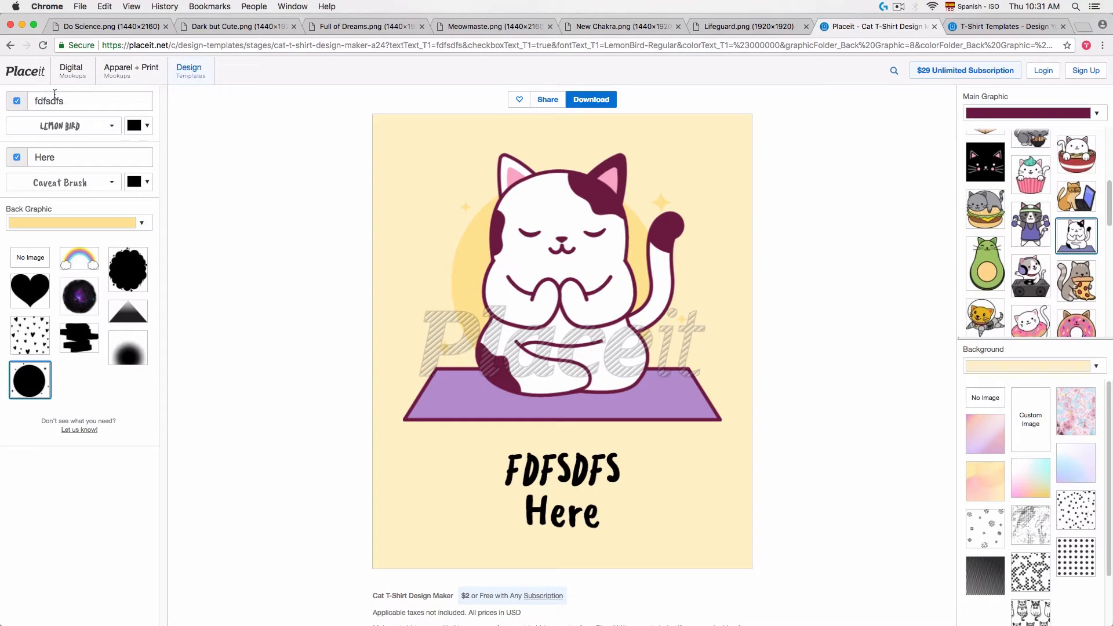
Step: Replace the design's first text line with "MEOWMASTE" and its second line with "EVERYDAY"
double_click(76, 100)
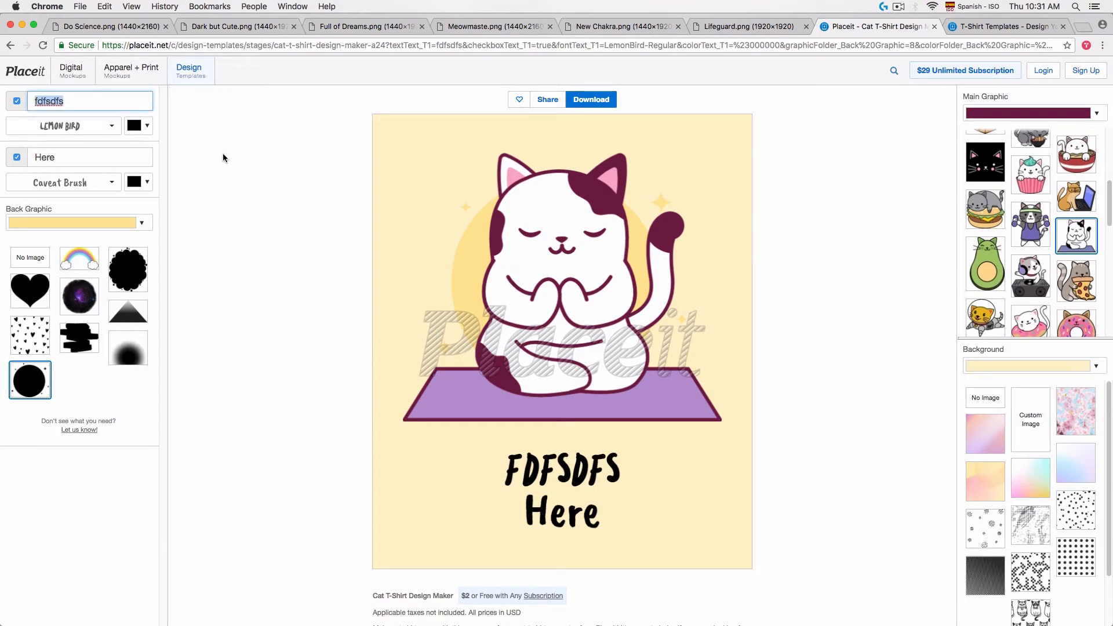
text(MEOW)
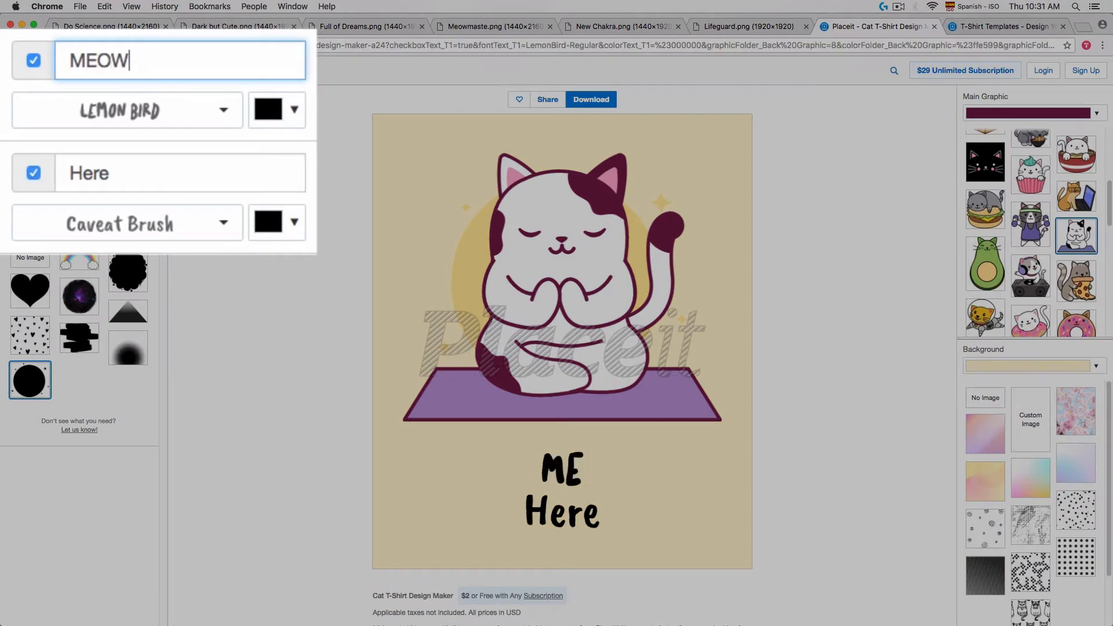
text(MASTE)
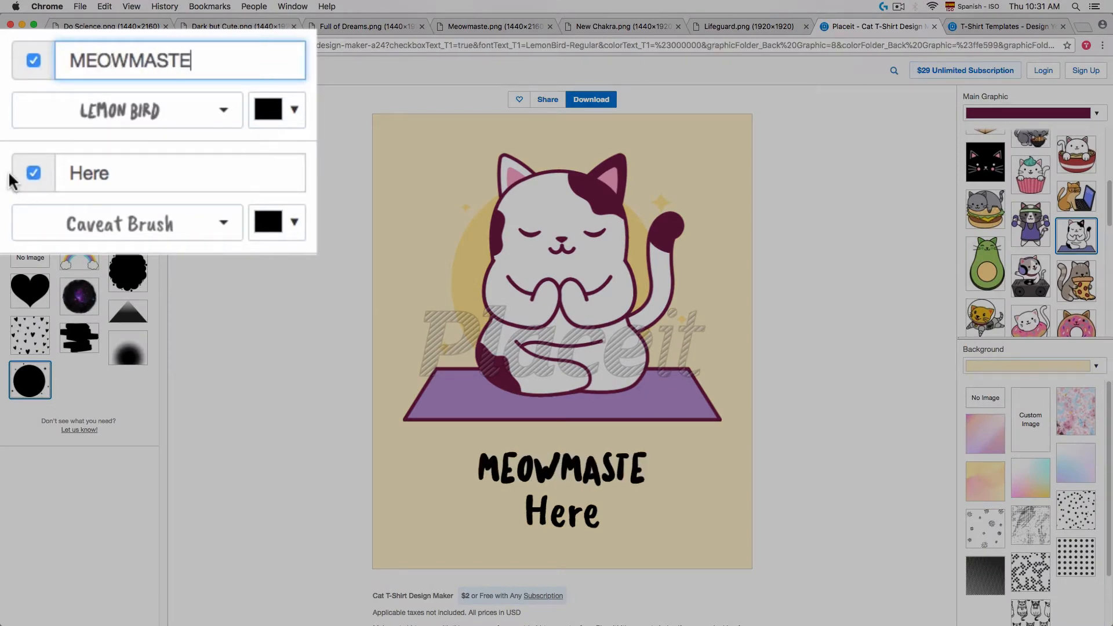
double_click(139, 178)
text(E)
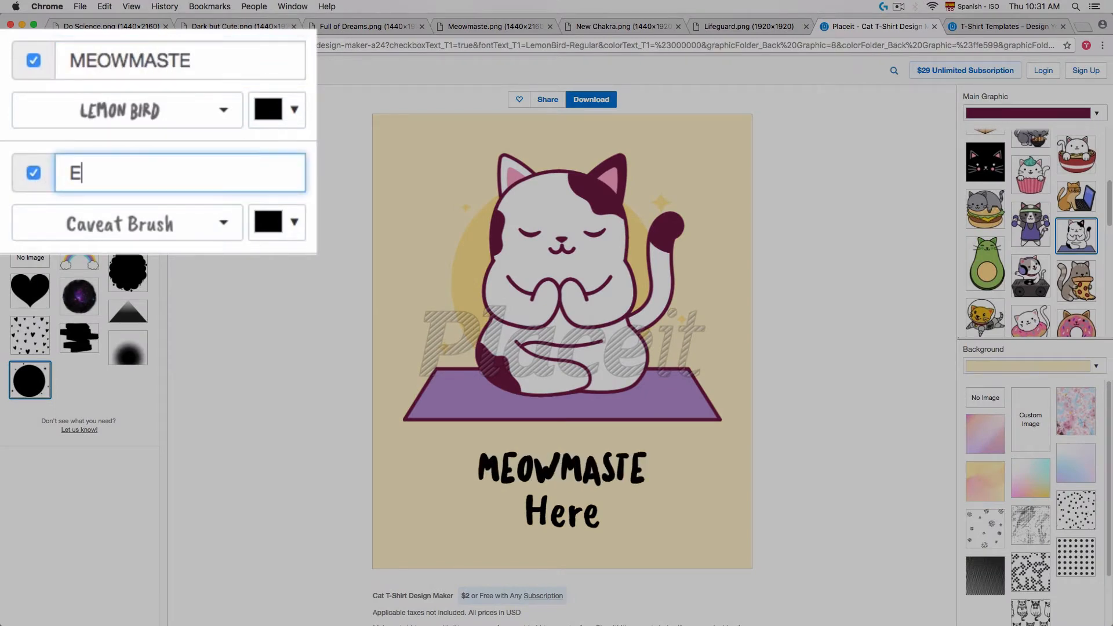
text(VERYDAY)
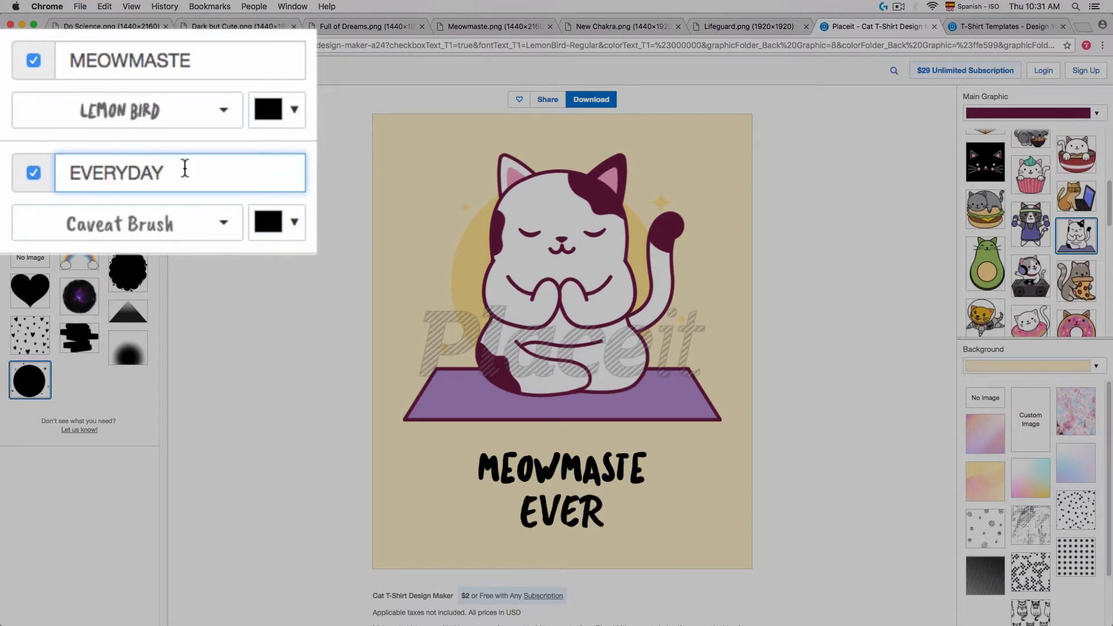
Step: Set the font of both text lines, MEOWMASTE and EVERYDAY, to Summer Regular
click(223, 113)
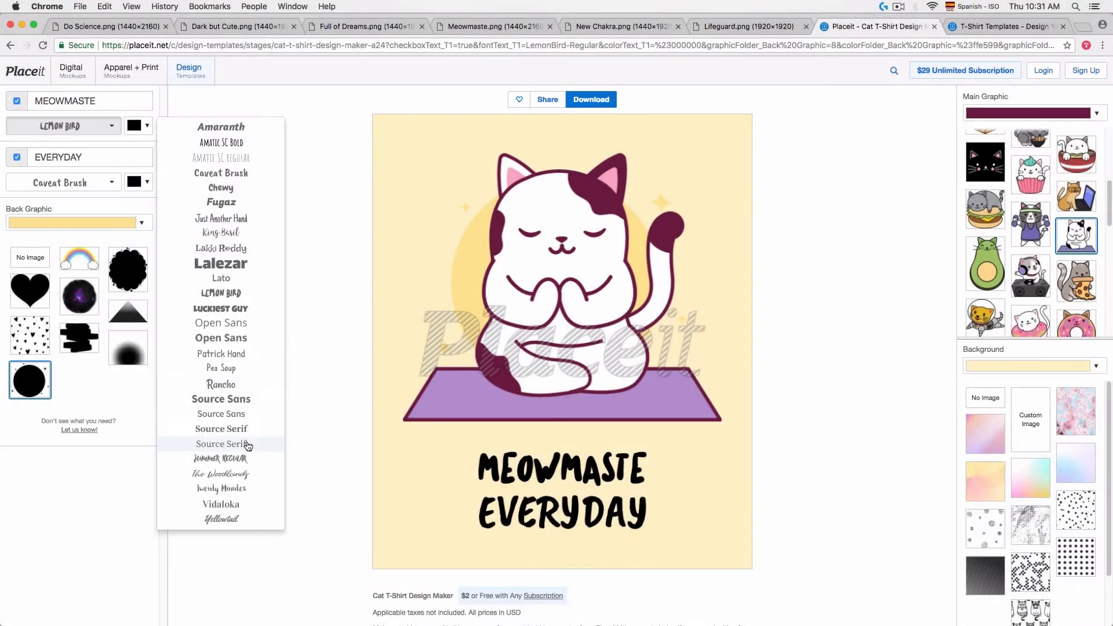
click(249, 461)
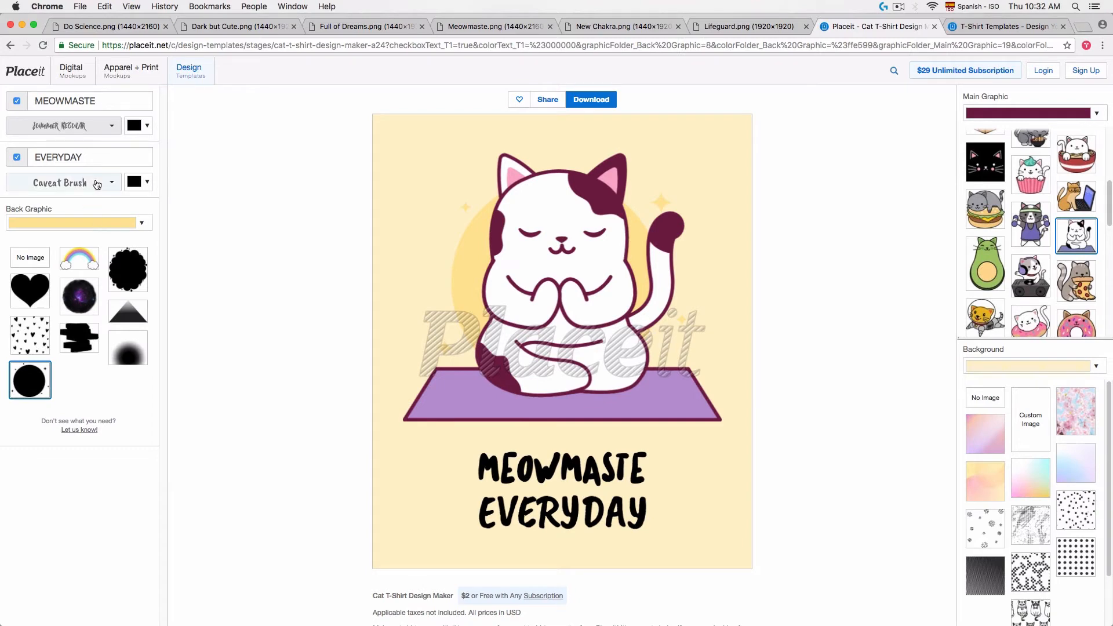
click(74, 182)
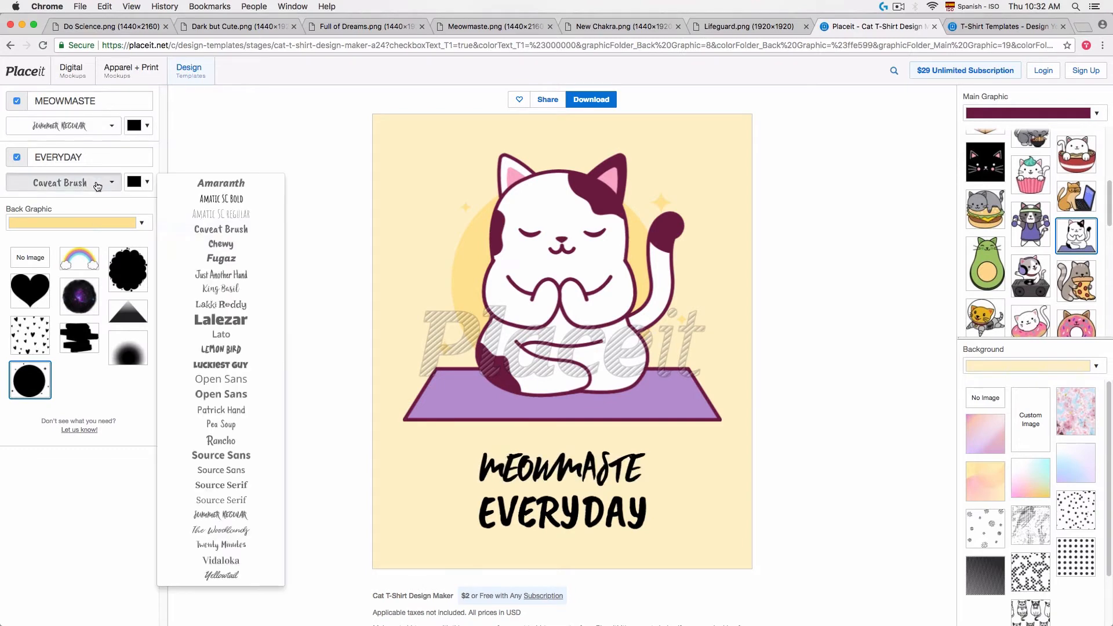
click(241, 515)
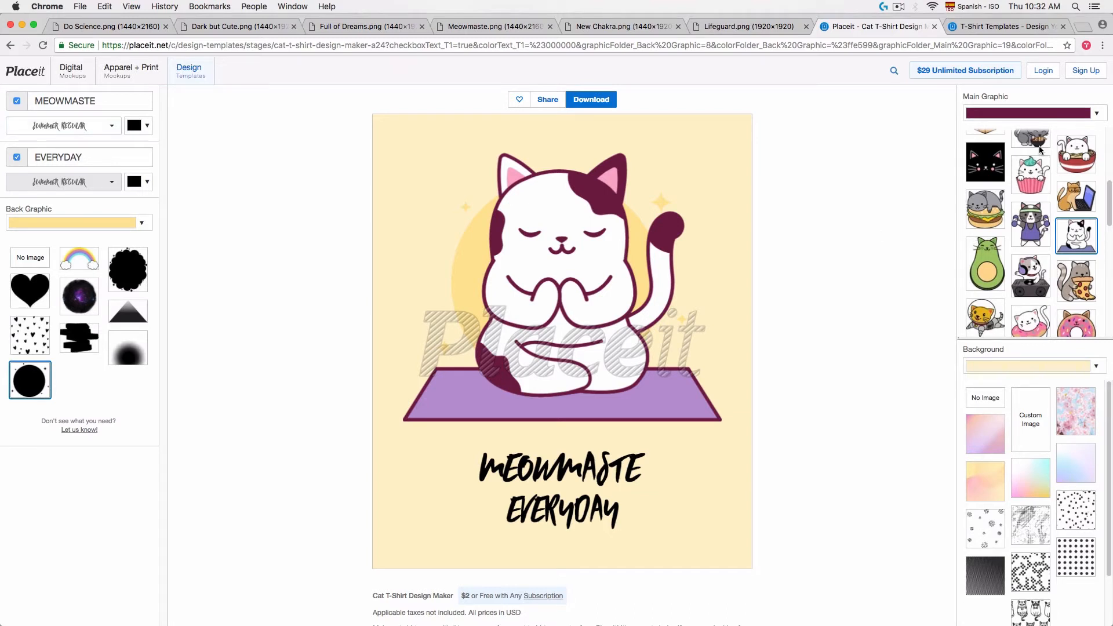
Step: Check the main graphic's maroon shade in its palette, and color MEOWMASTE dark pink and EVERYDAY a lighter pink from the same color family
click(1085, 120)
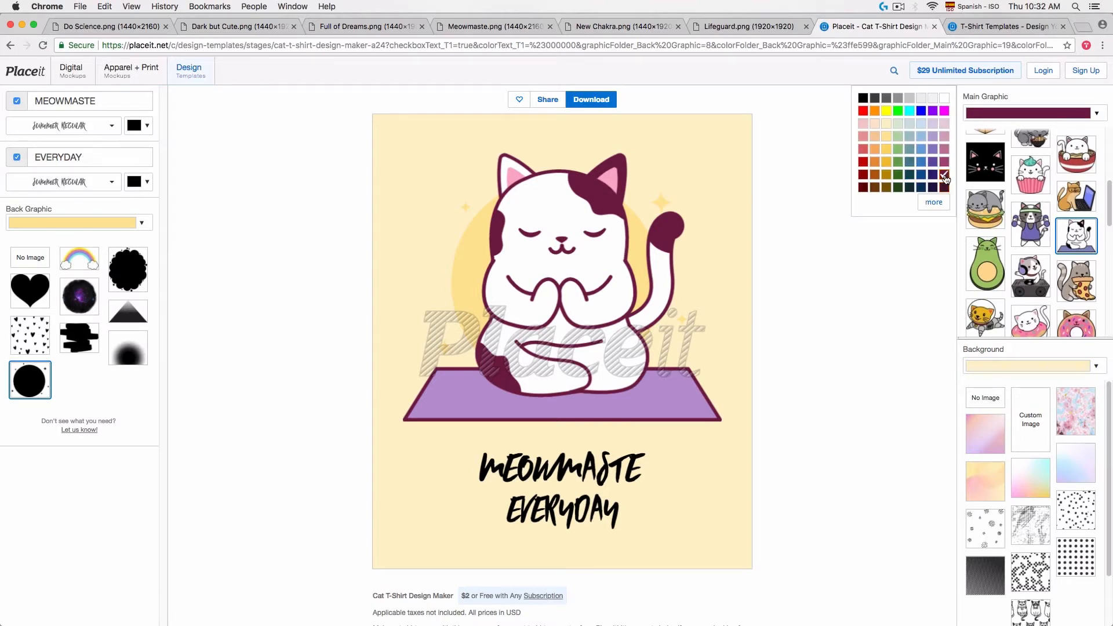
click(879, 302)
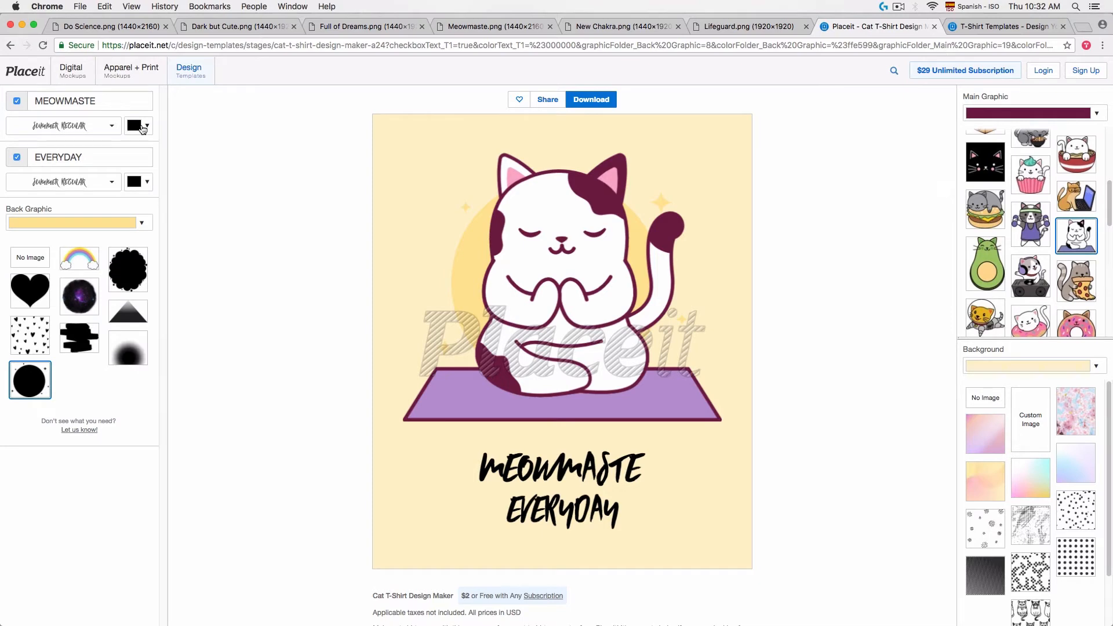
click(145, 127)
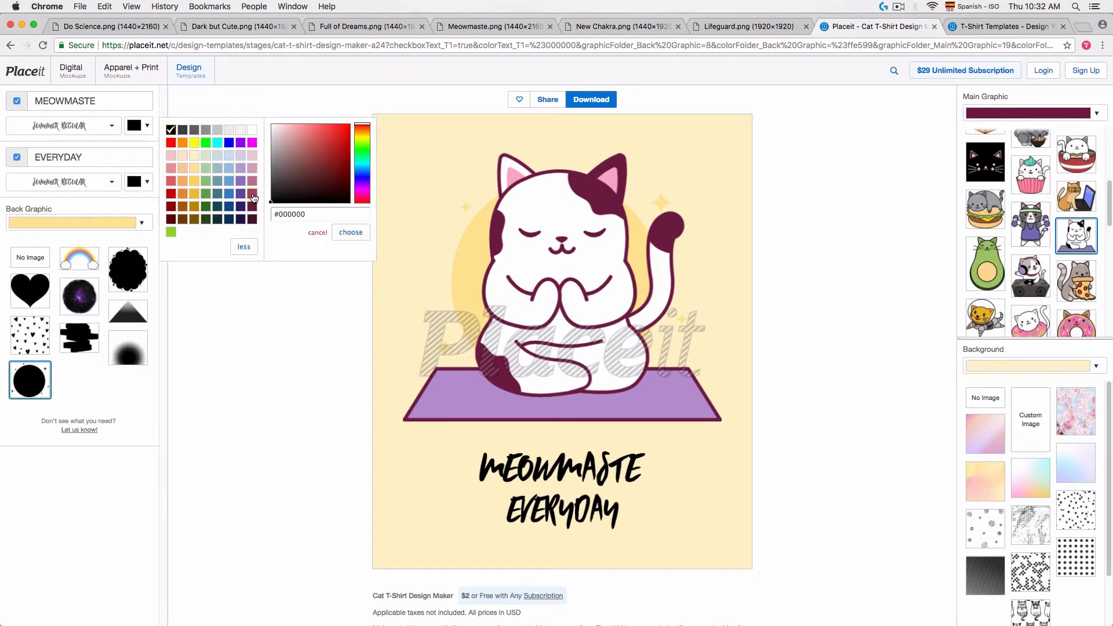
click(253, 194)
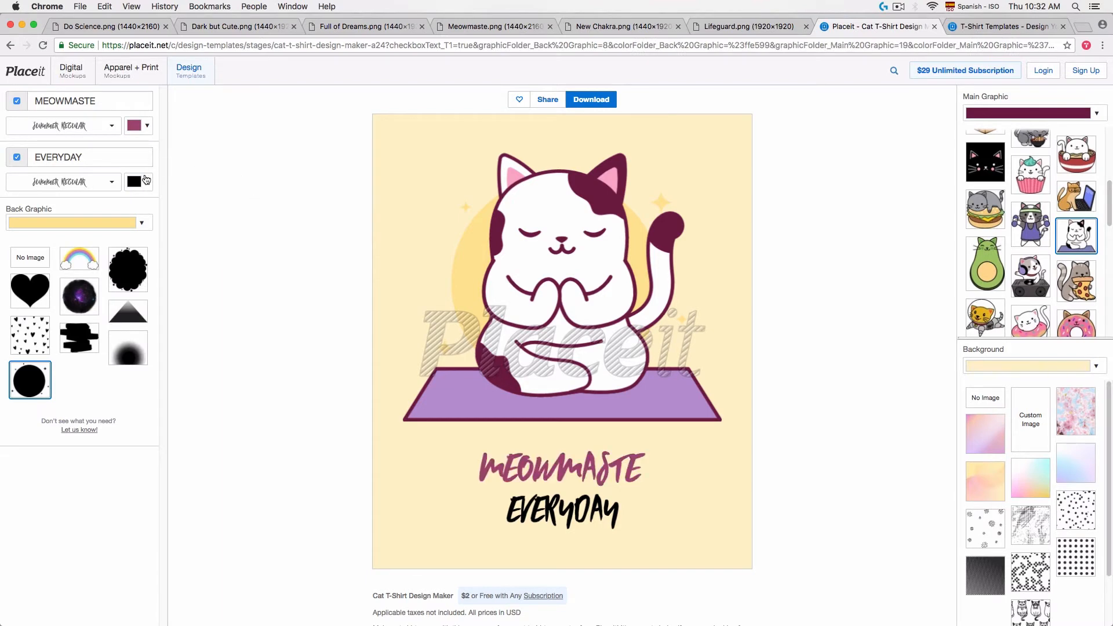
click(146, 183)
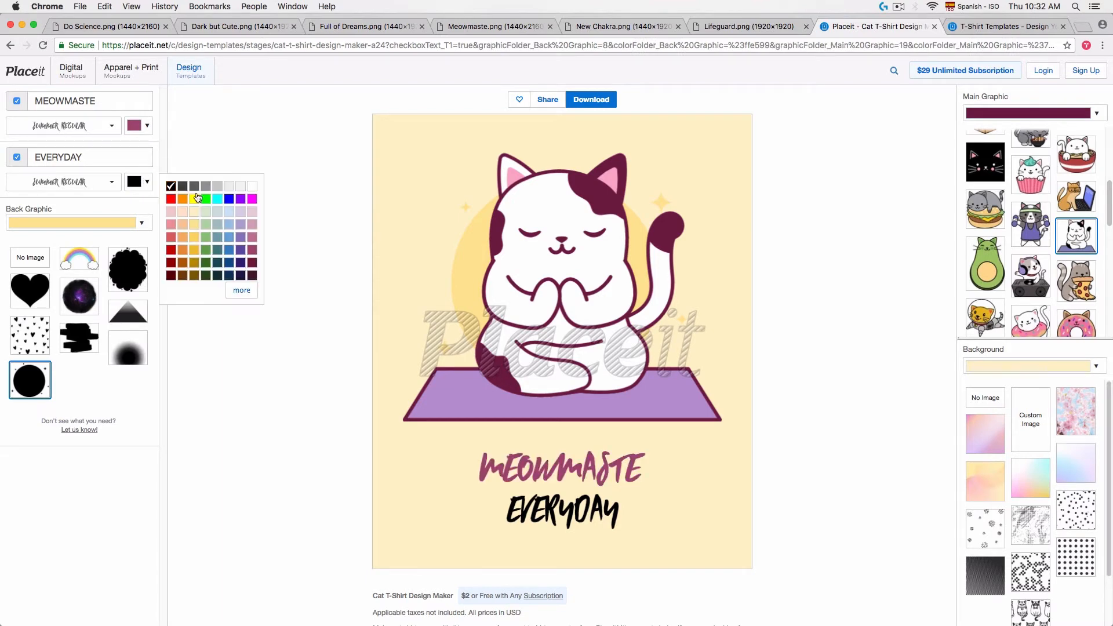
click(254, 238)
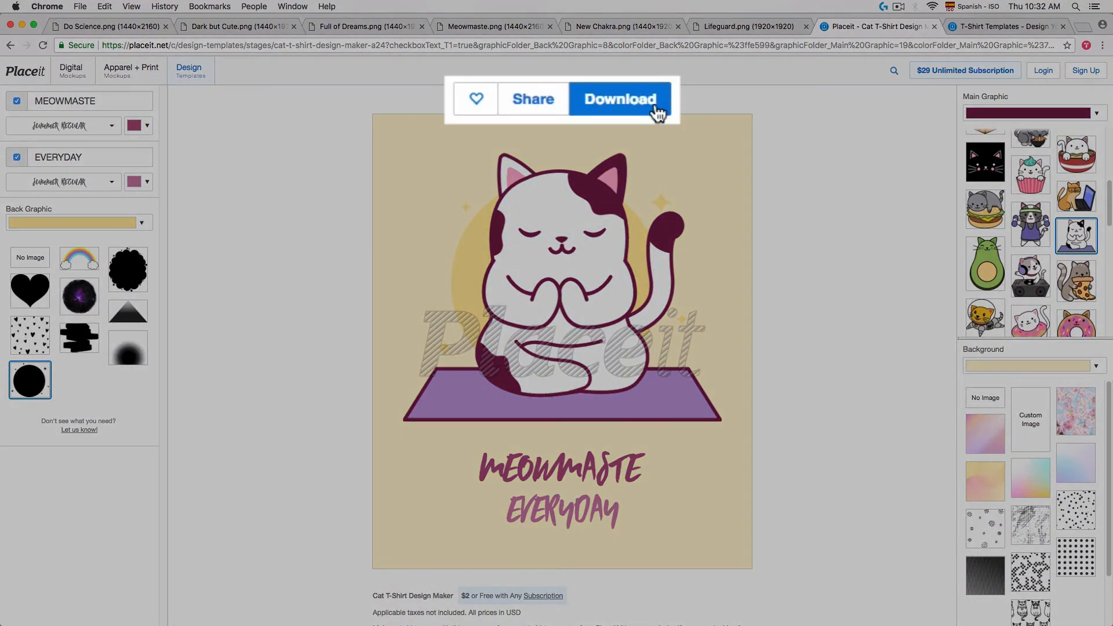
Step: View the download options for the finished PNG design, and close them without purchasing
click(655, 114)
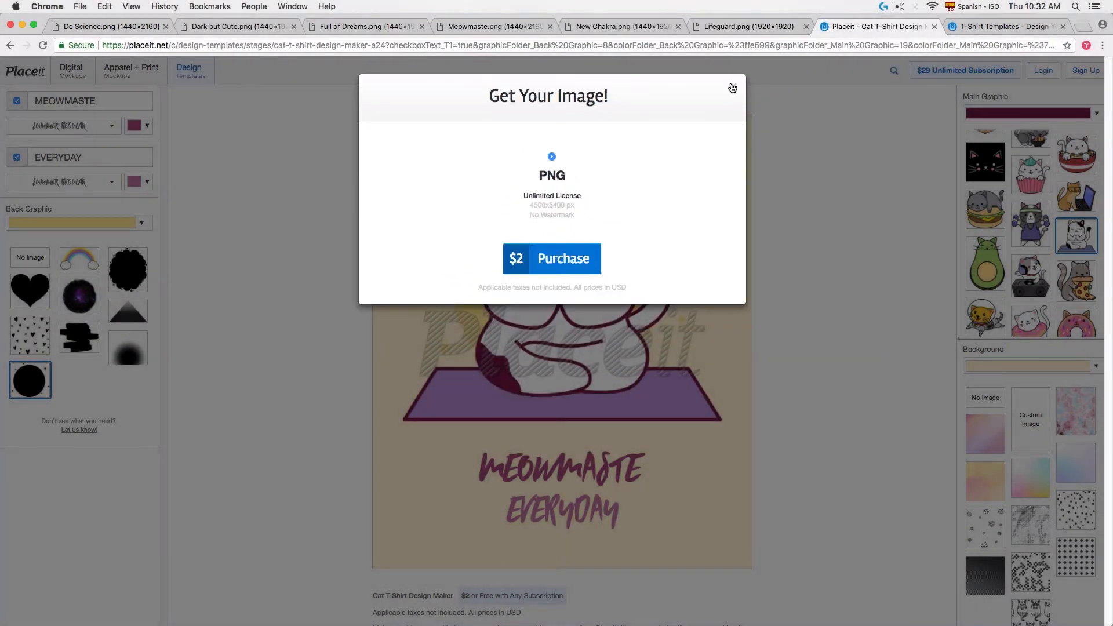
click(733, 88)
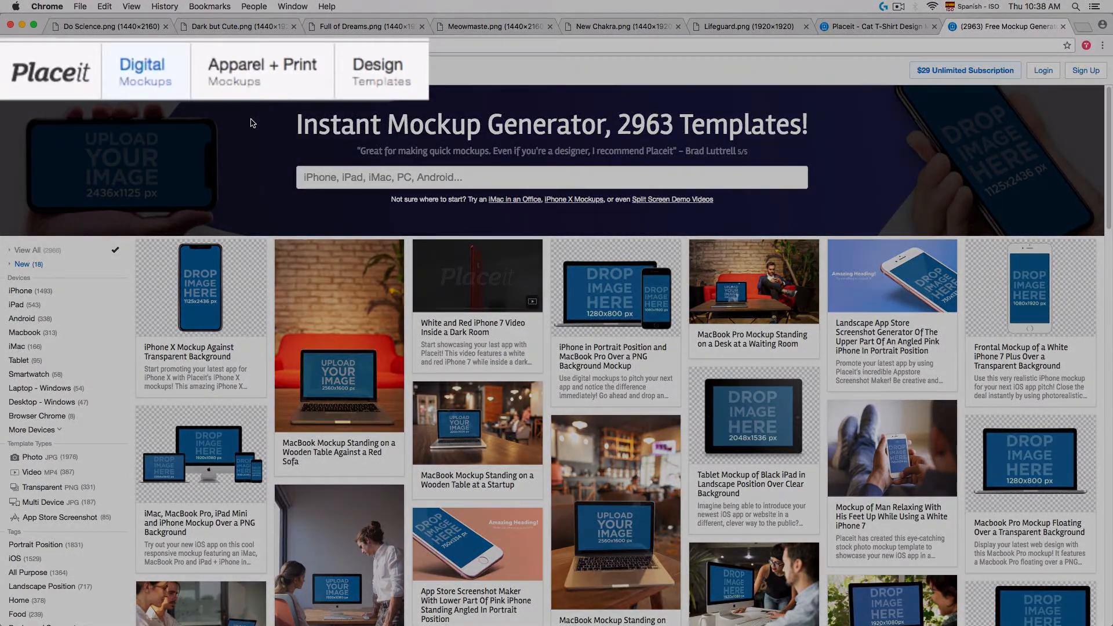
Step: Open the T-Shirt Design Templates category and browse its template gallery
mouse_move(194, 74)
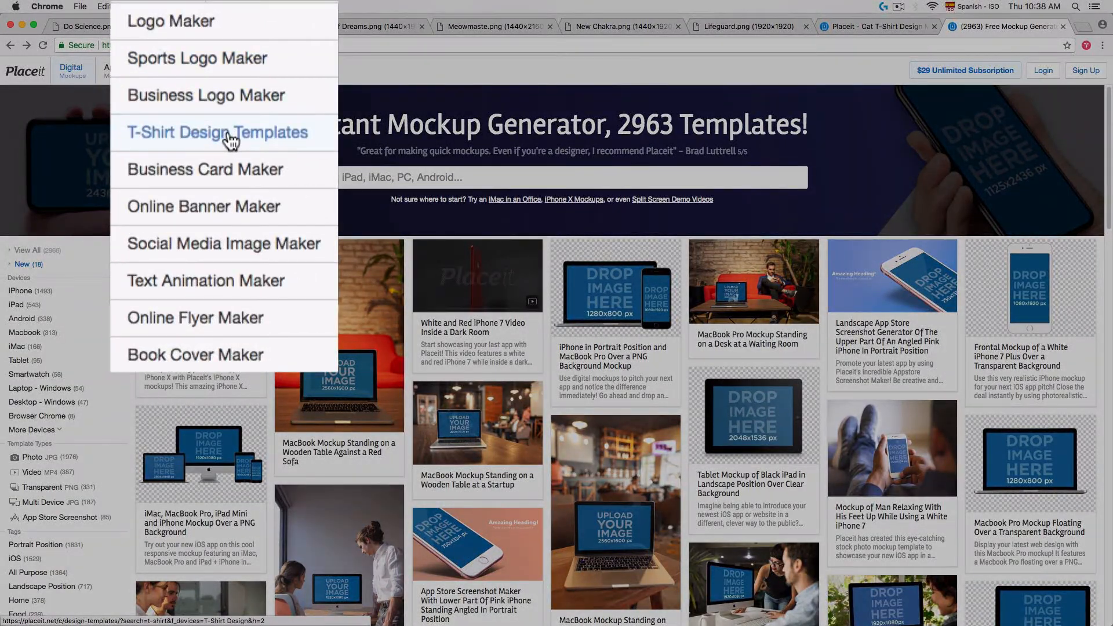
click(226, 151)
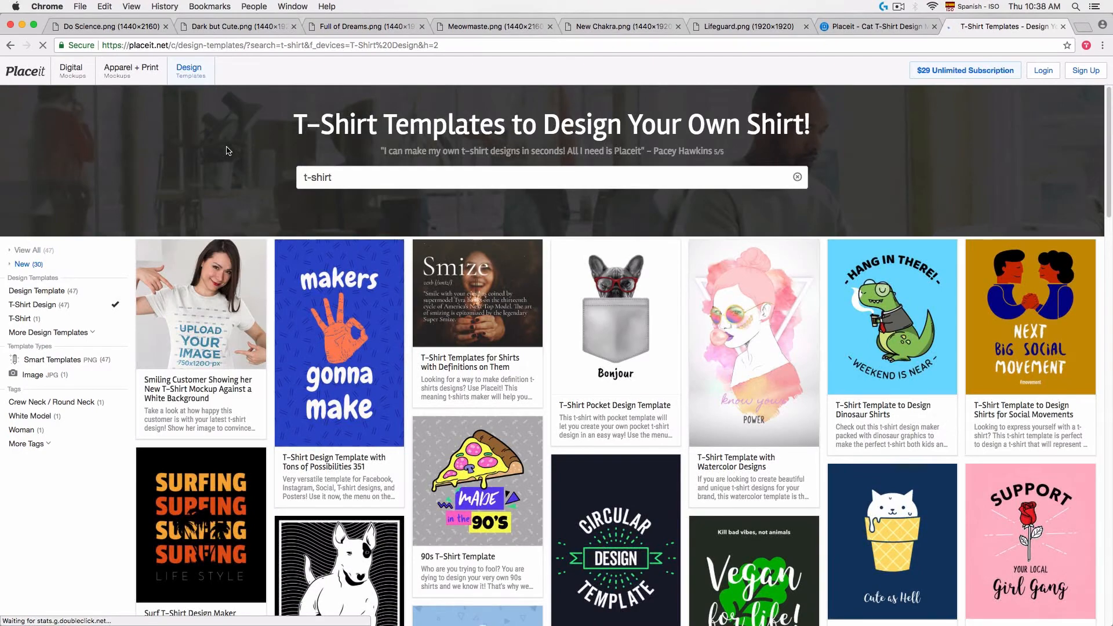
scroll(934, 224, down, 5)
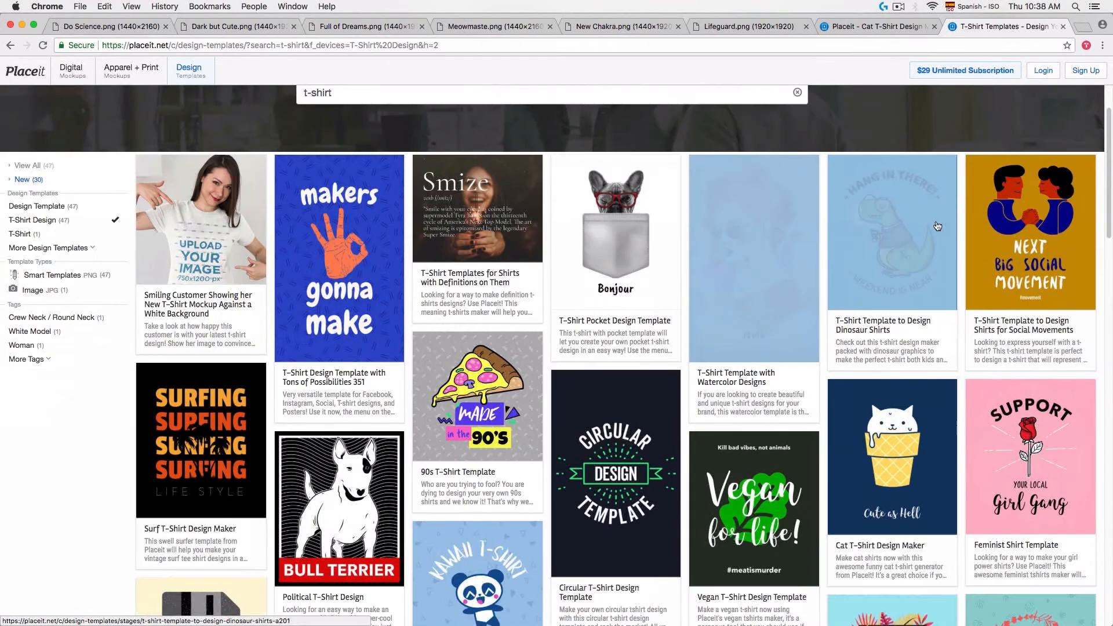
scroll(937, 225, down, 3)
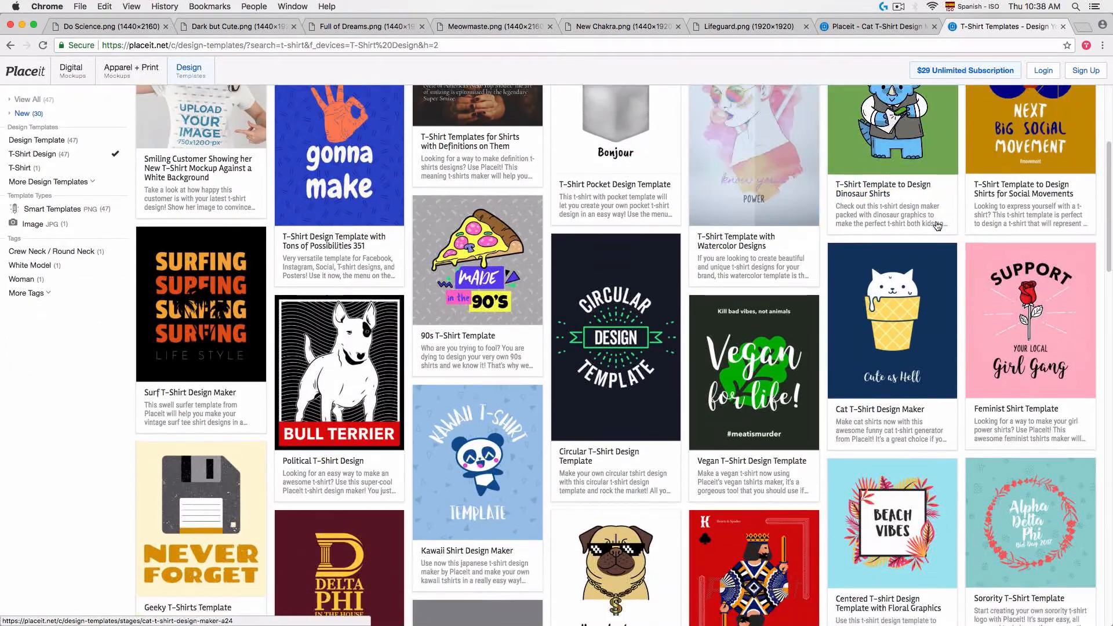
scroll(937, 225, down, 10)
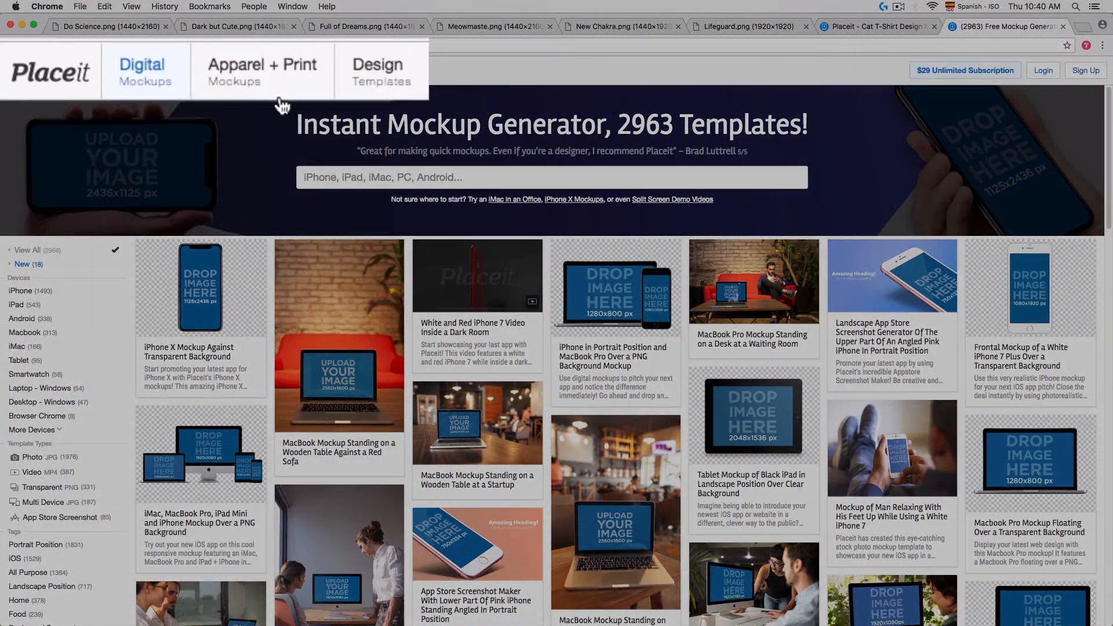
Step: Open the T-shirt mockups under Apparel + Print, browse the gallery, and return to its beginning
mouse_move(135, 80)
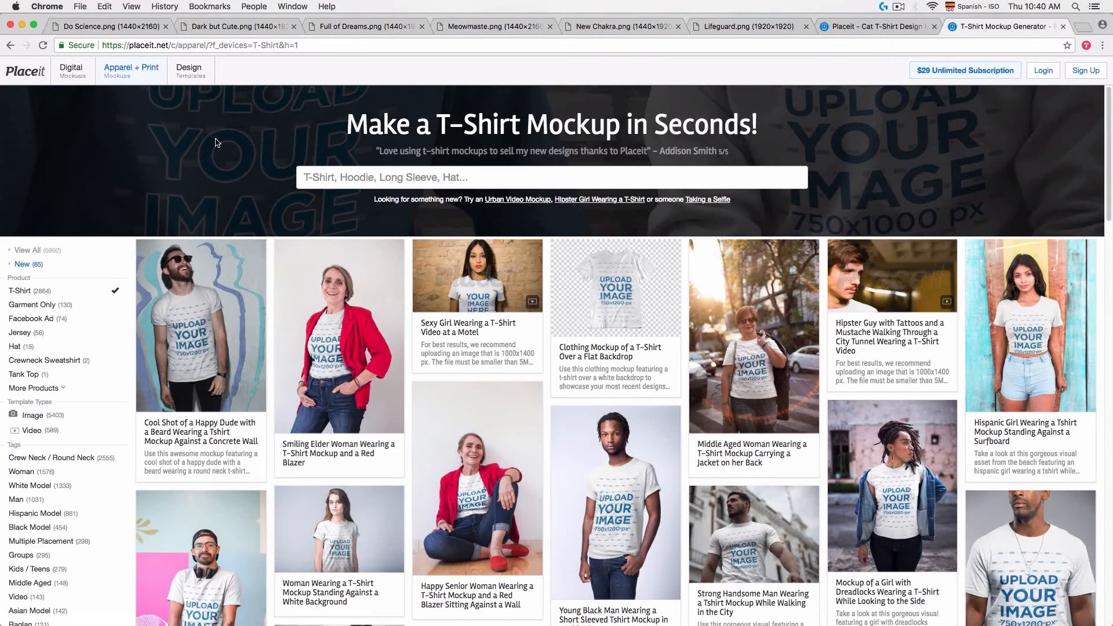
scroll(215, 142, down, 5)
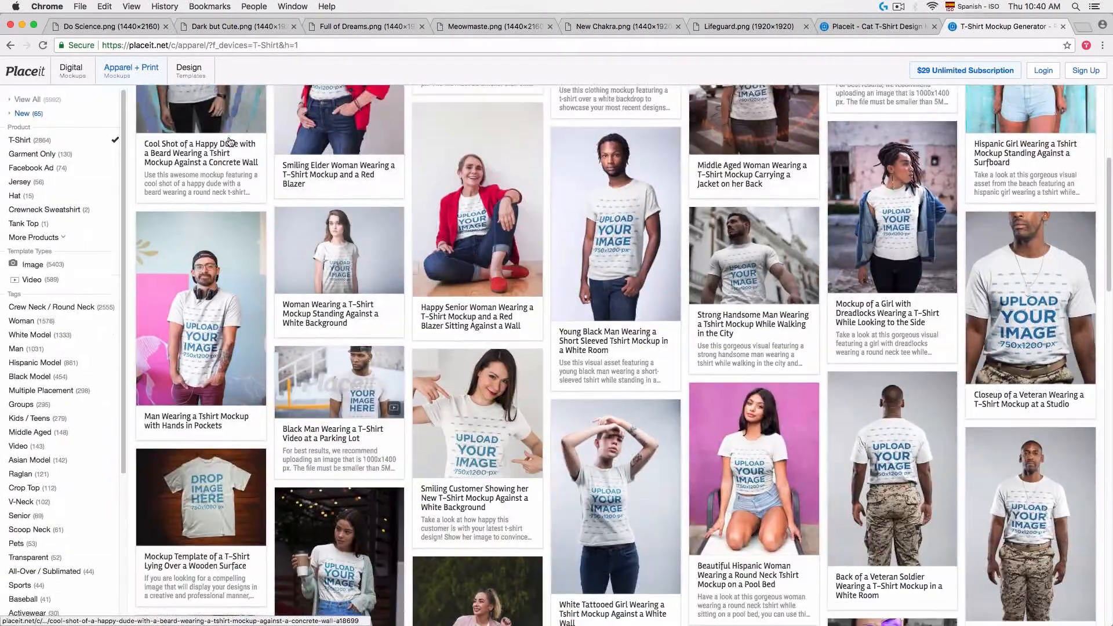
scroll(231, 141, down, 9)
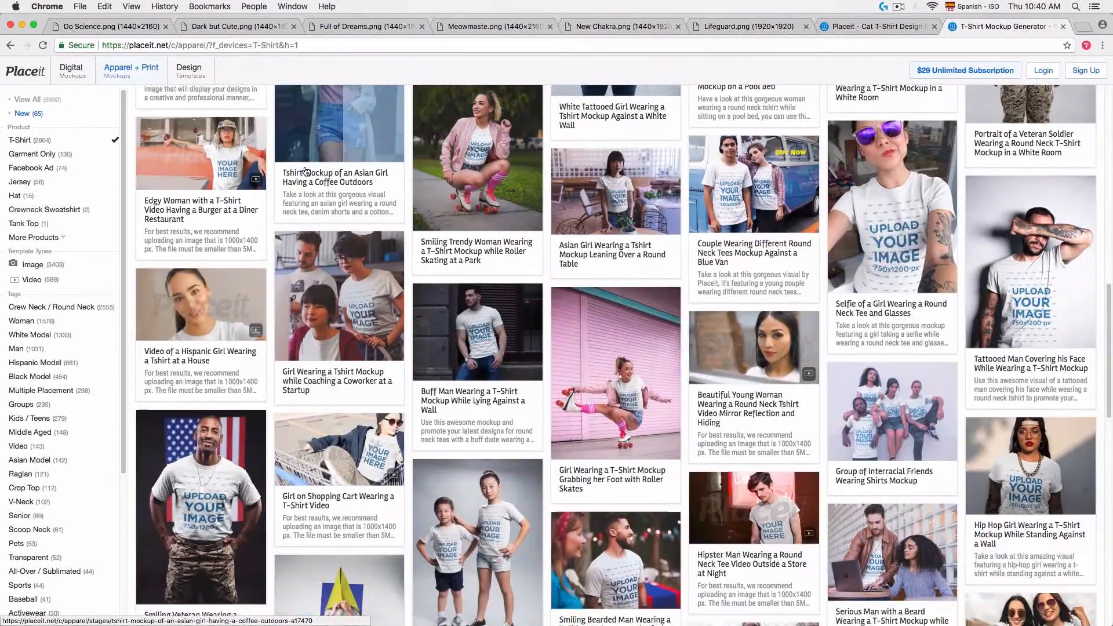
scroll(305, 171, down, 2)
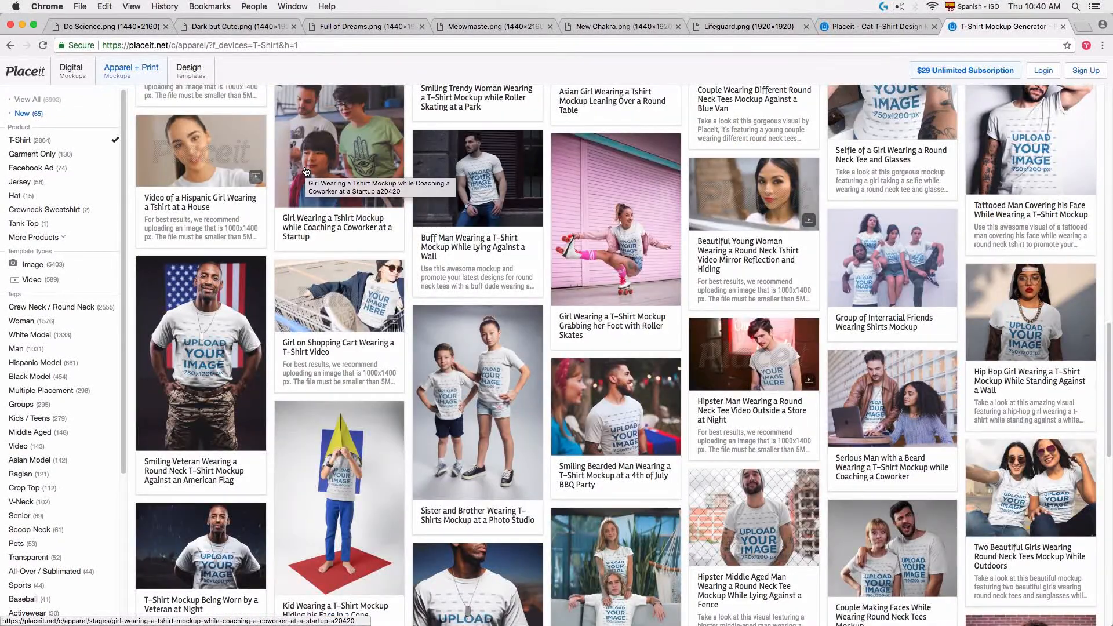
scroll(305, 171, down, 2)
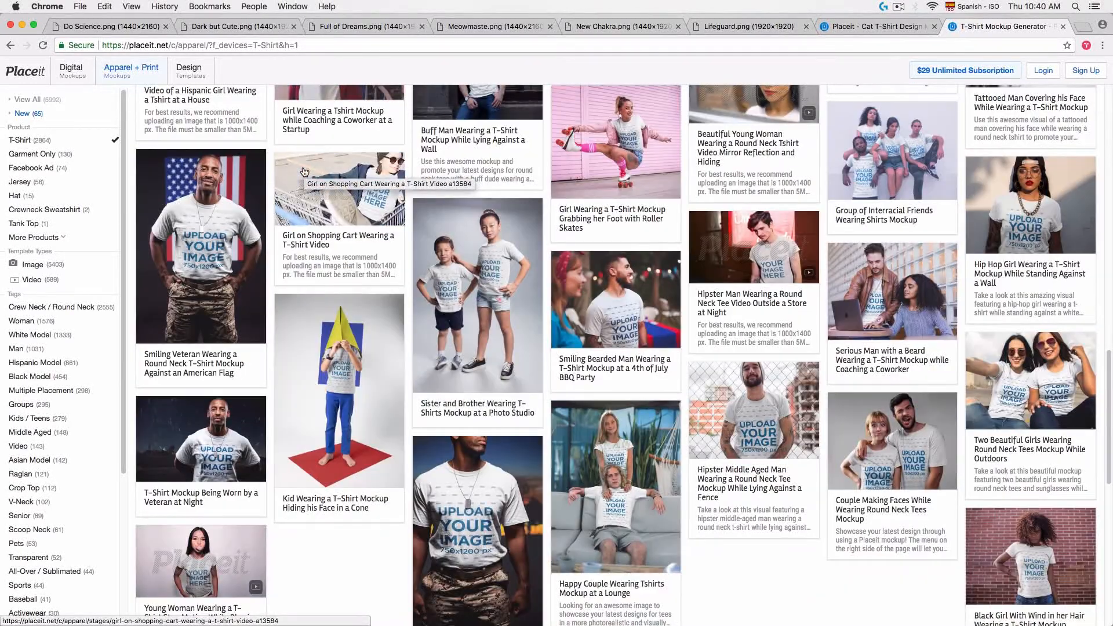
scroll(304, 171, up, 15)
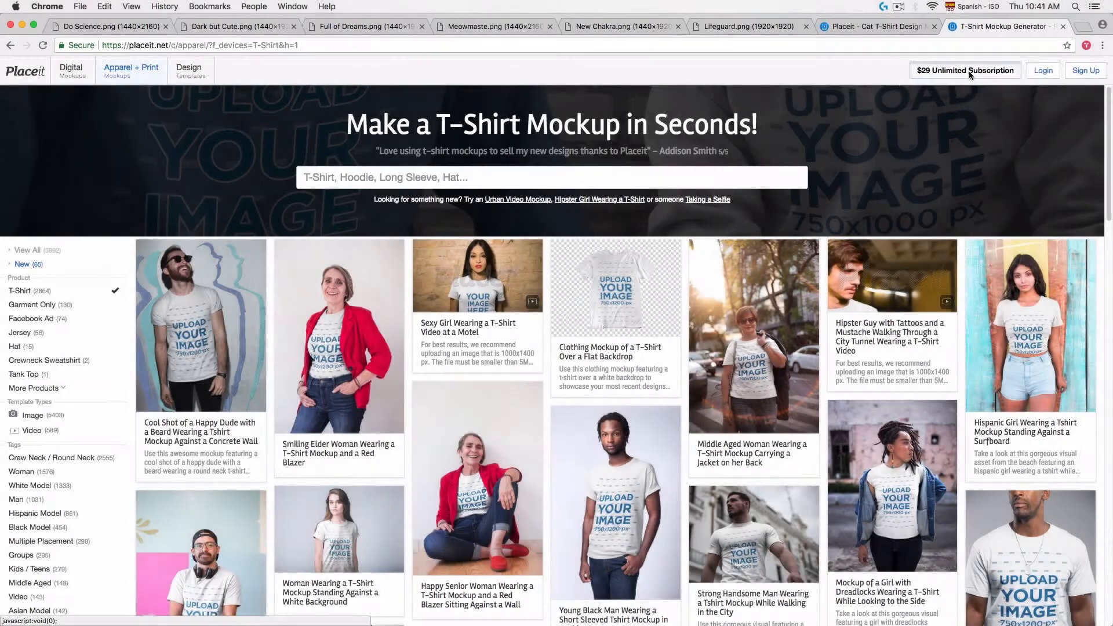
Step: View the $29 monthly unlimited subscription offer and its sign-up form, and dismiss the form and the login notice
click(968, 71)
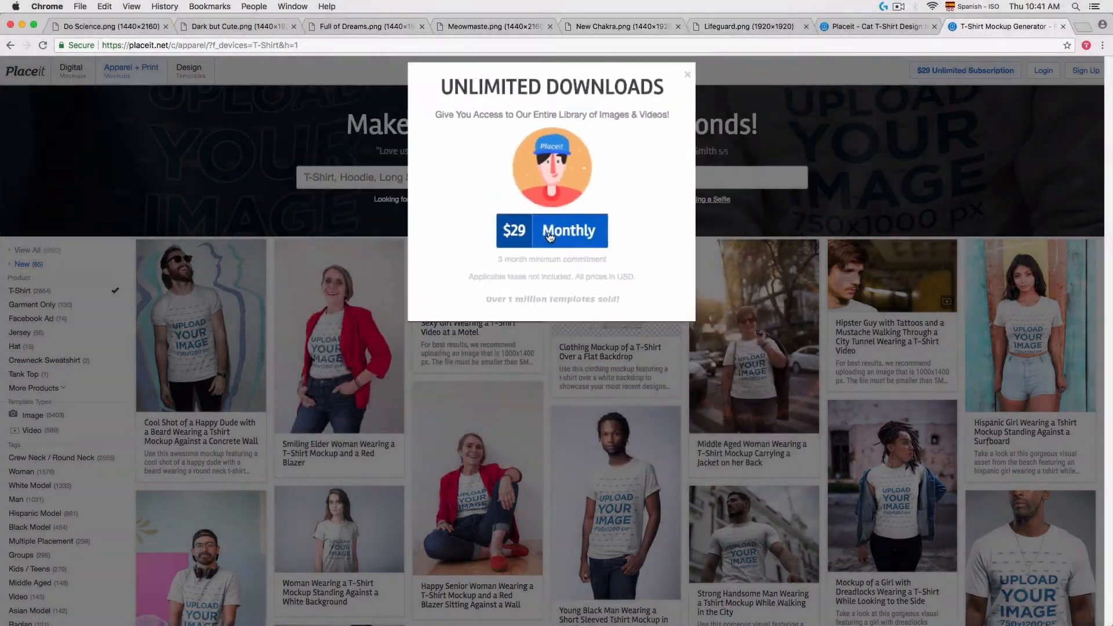
click(548, 229)
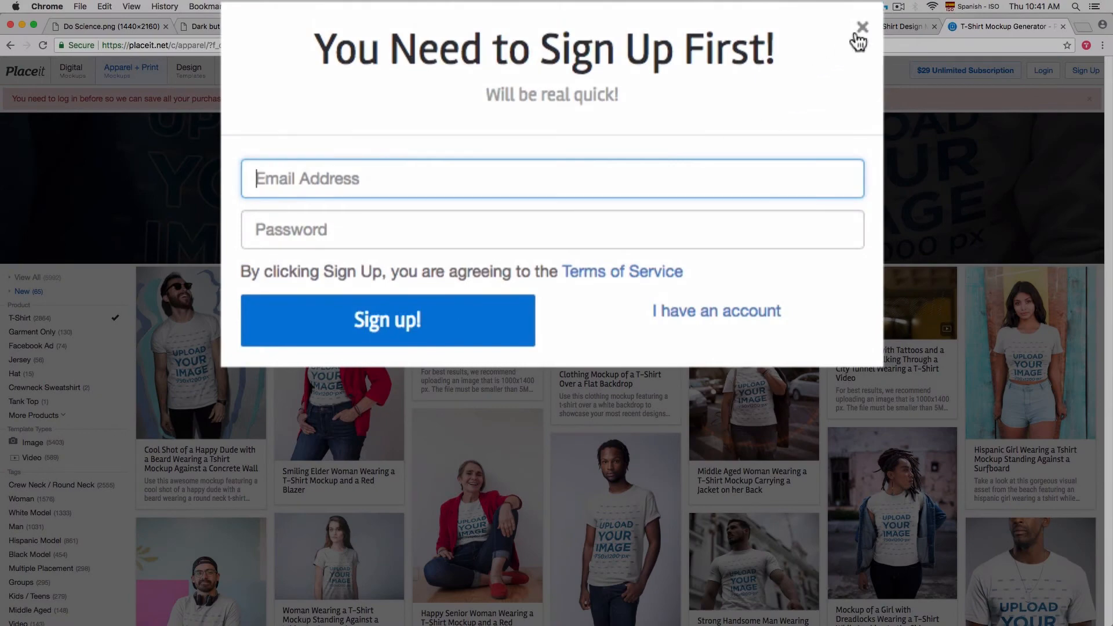
click(703, 80)
click(1090, 99)
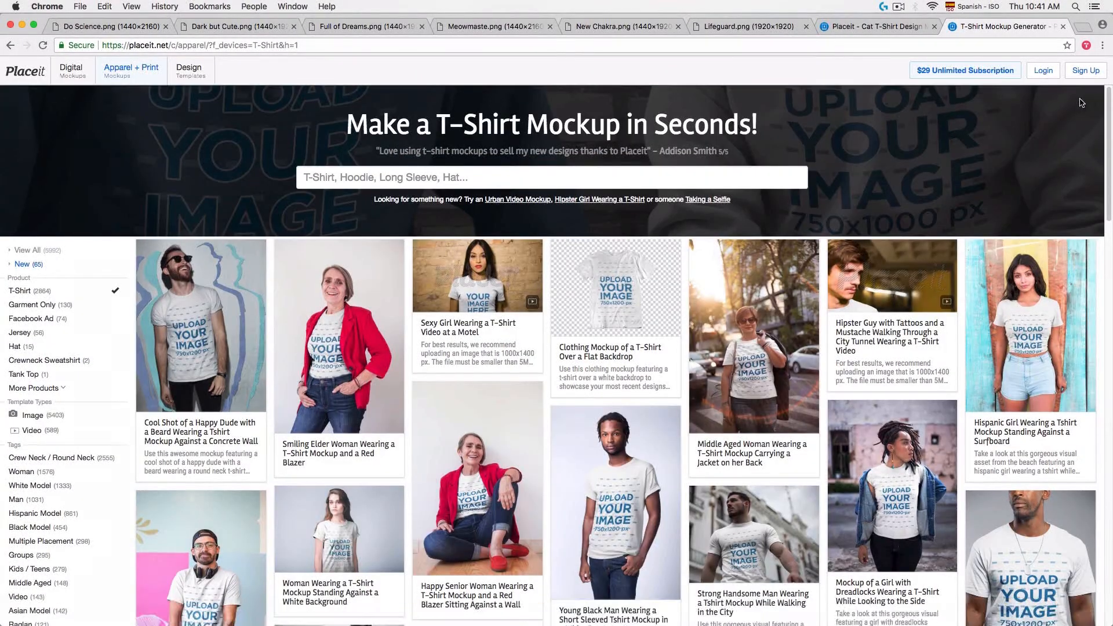